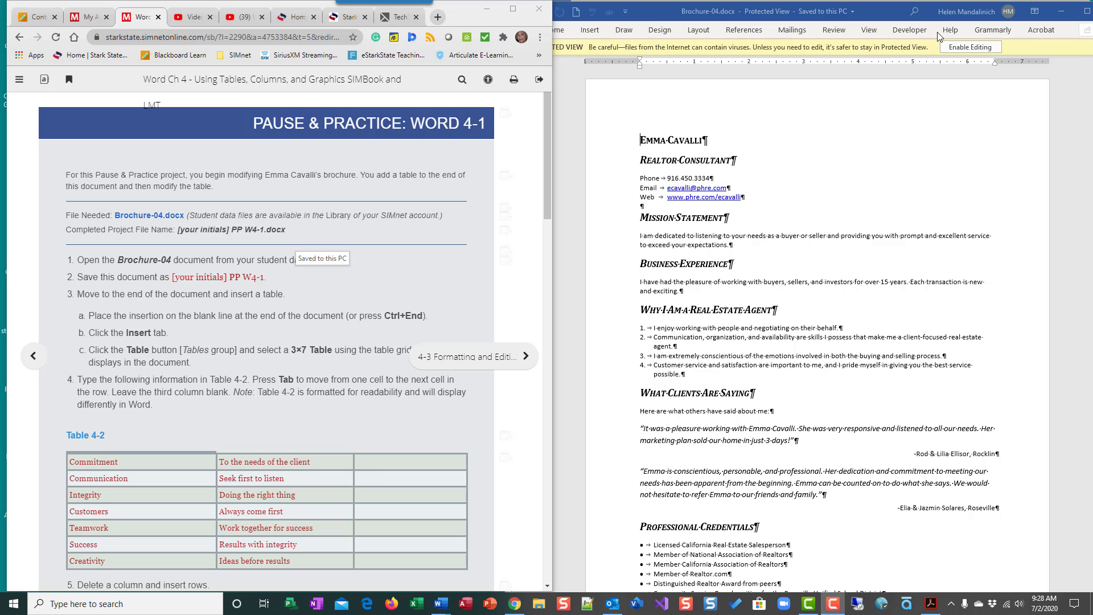
Enable editing for the protected Brochure-04 document.
click(965, 48)
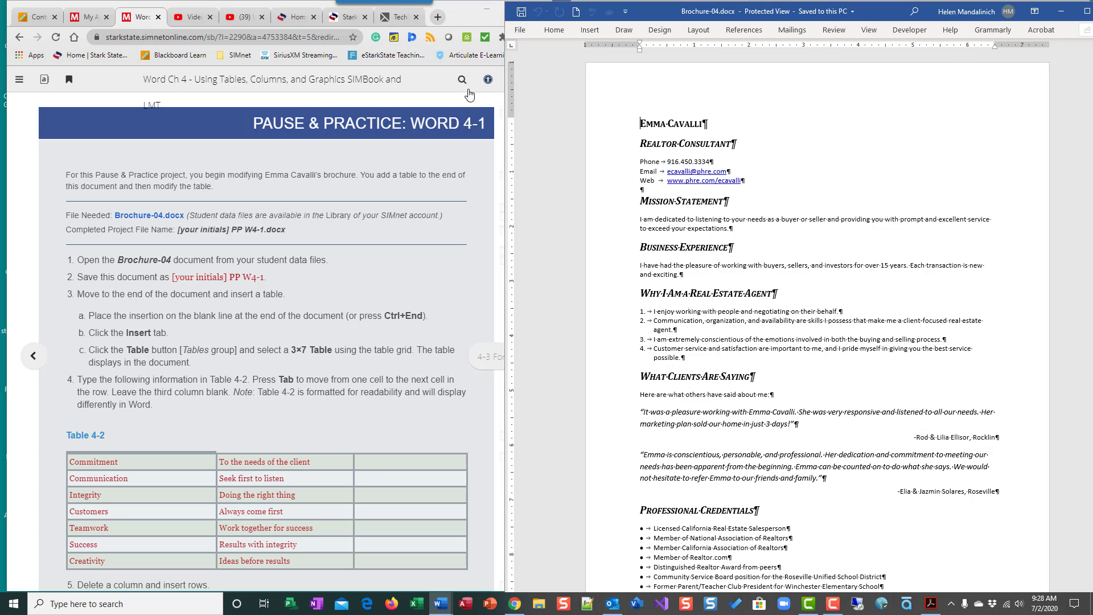
scroll(123, 267, down, 1)
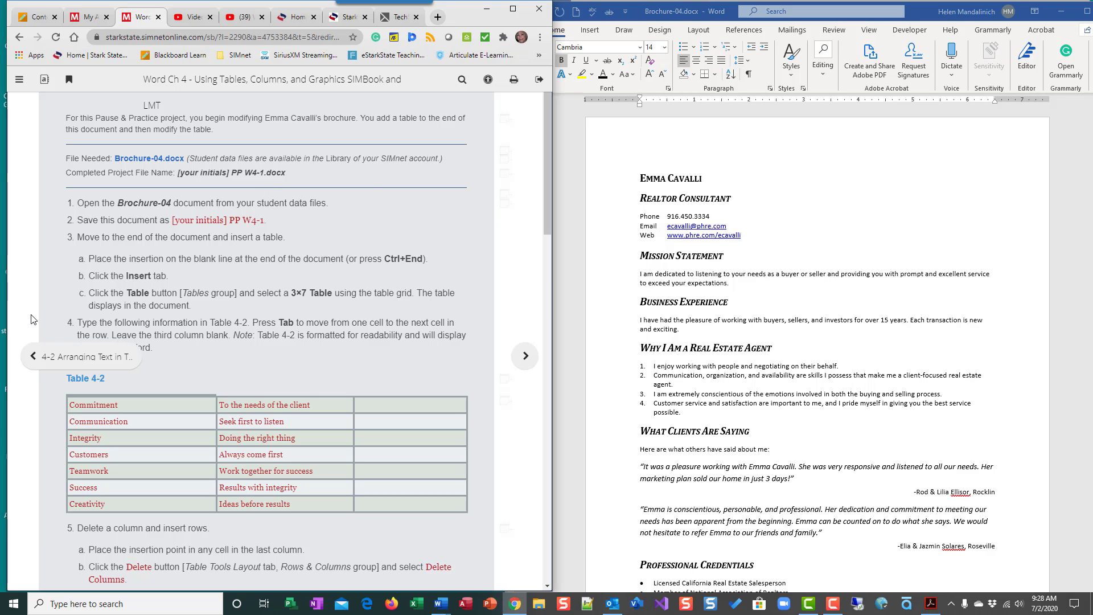
Review the Chapter 4 overview and case study in the browser textbook, and return to the Pause & Practice: Word 4-1 instructions.
click(36, 356)
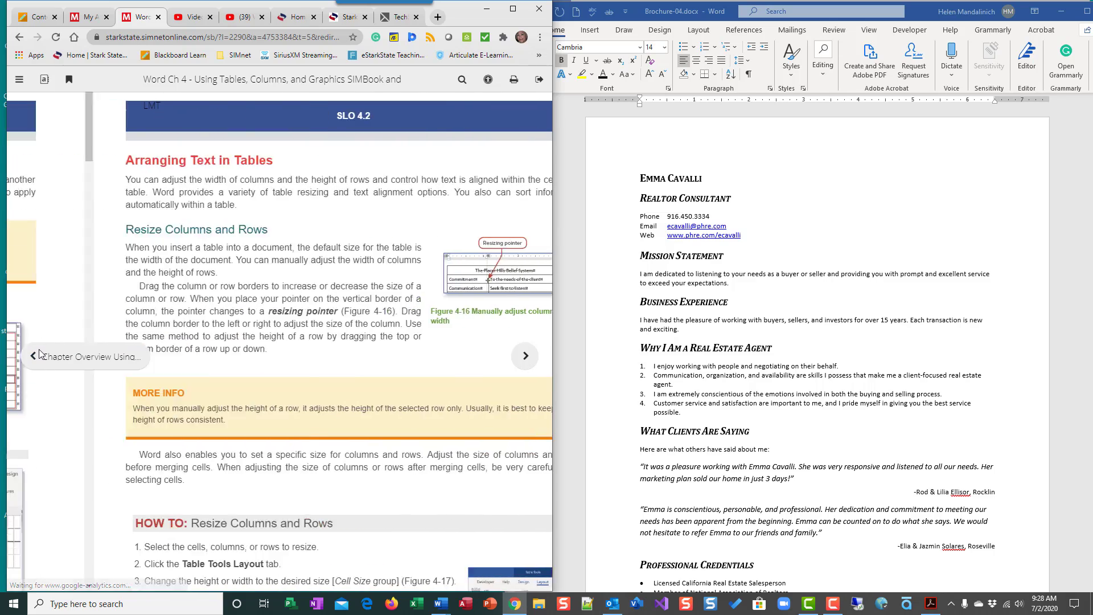
click(36, 355)
click(37, 353)
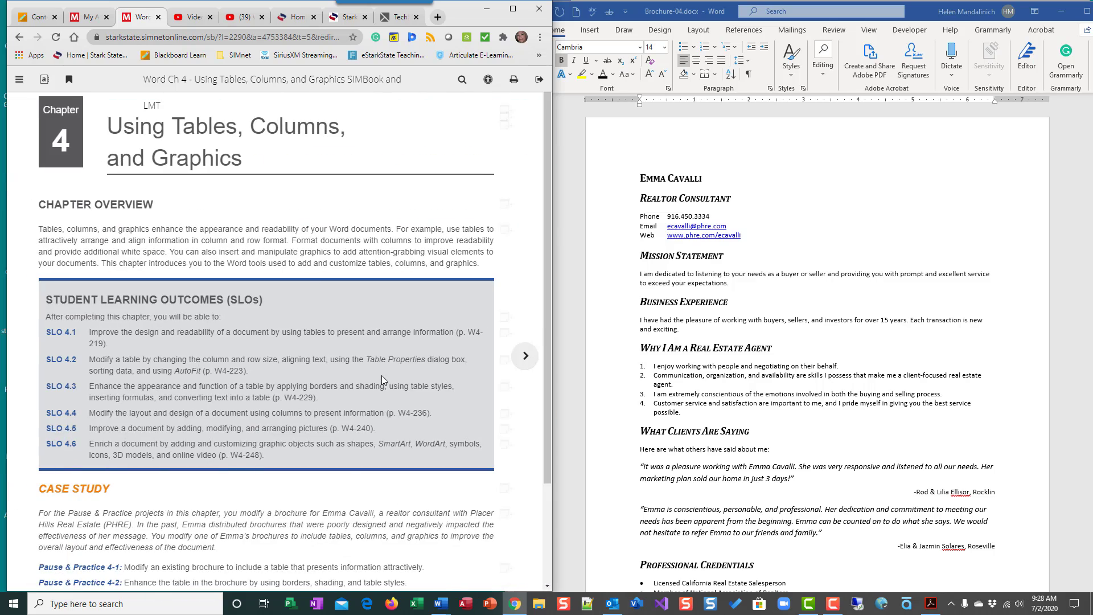
scroll(381, 379, down, 3)
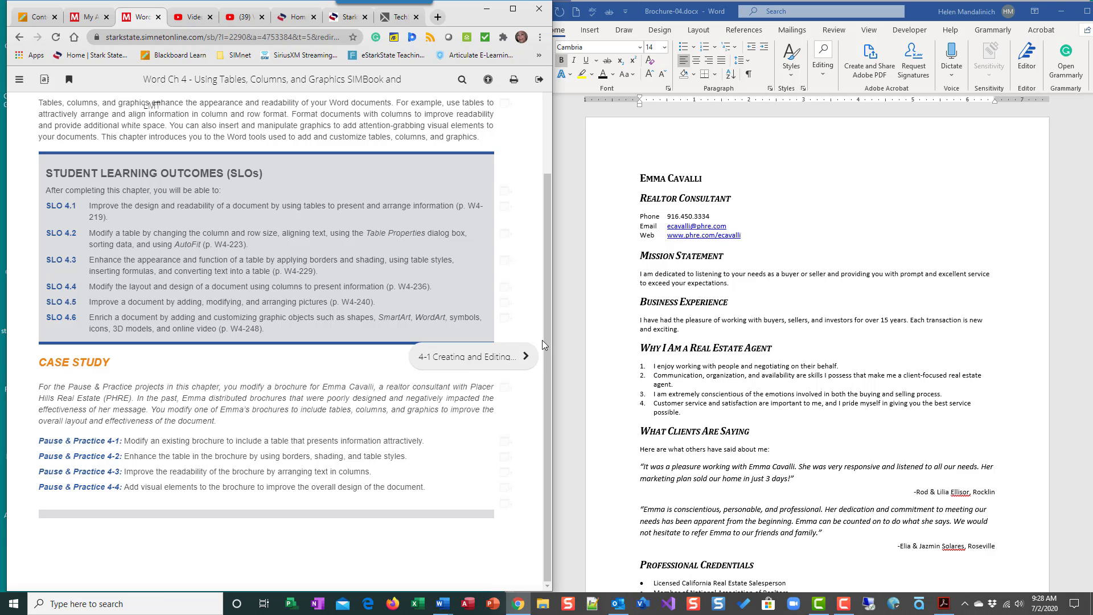
click(524, 356)
click(525, 357)
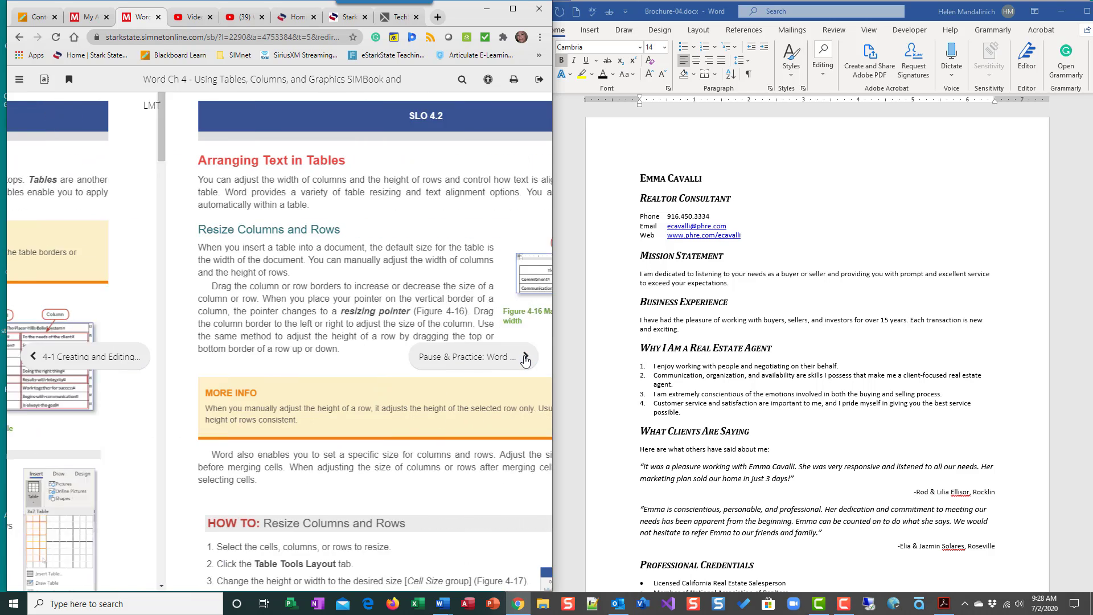
click(525, 357)
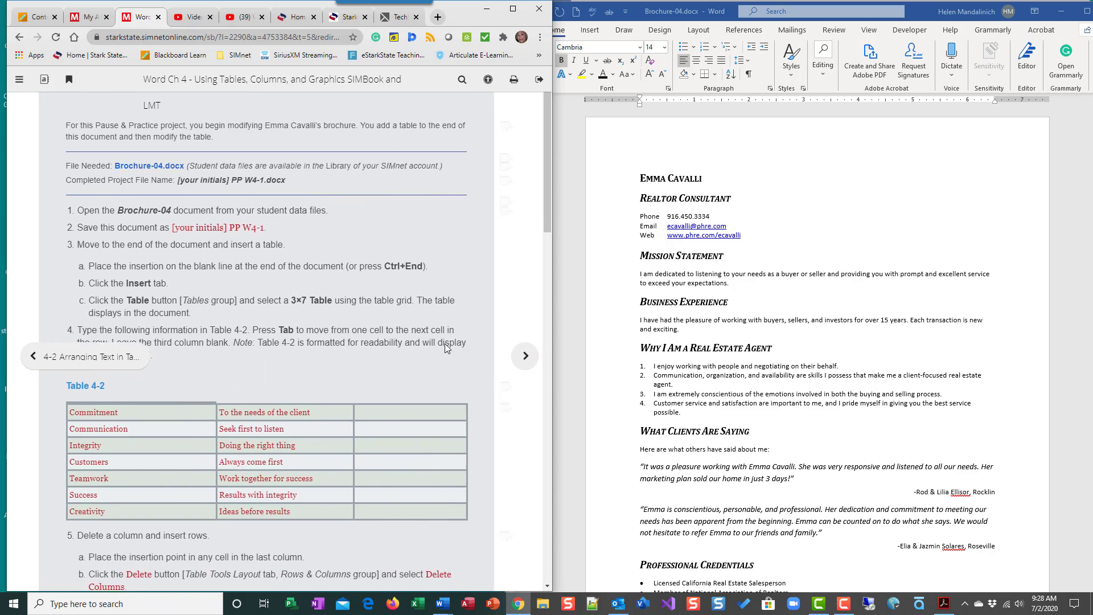
Switch to Word and save the brochure in the Downloads folder under the file name "hjm PP W4-4".
click(577, 27)
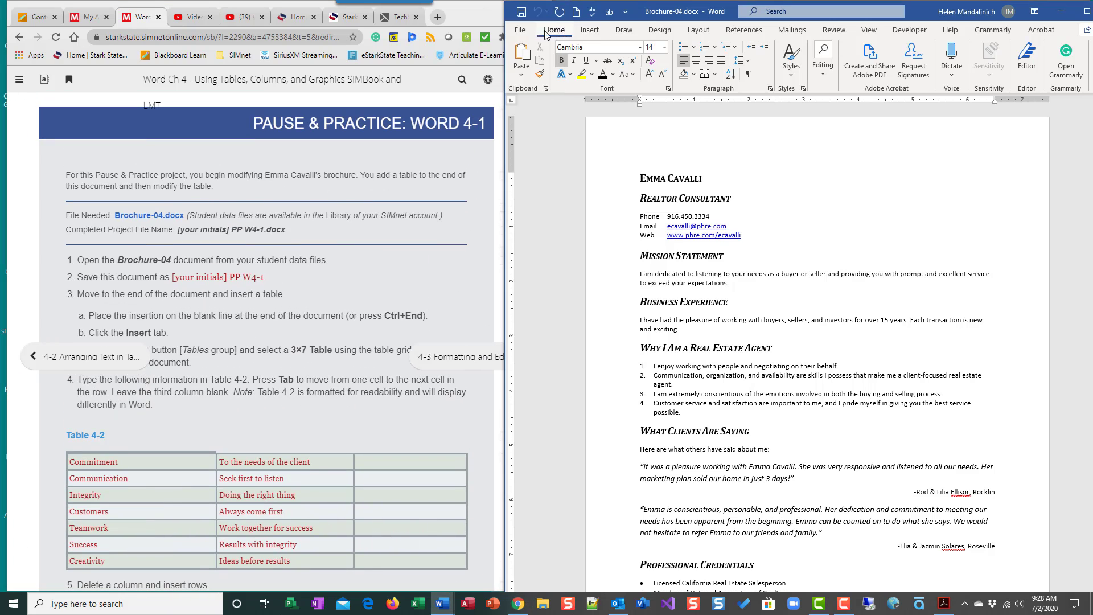
click(522, 33)
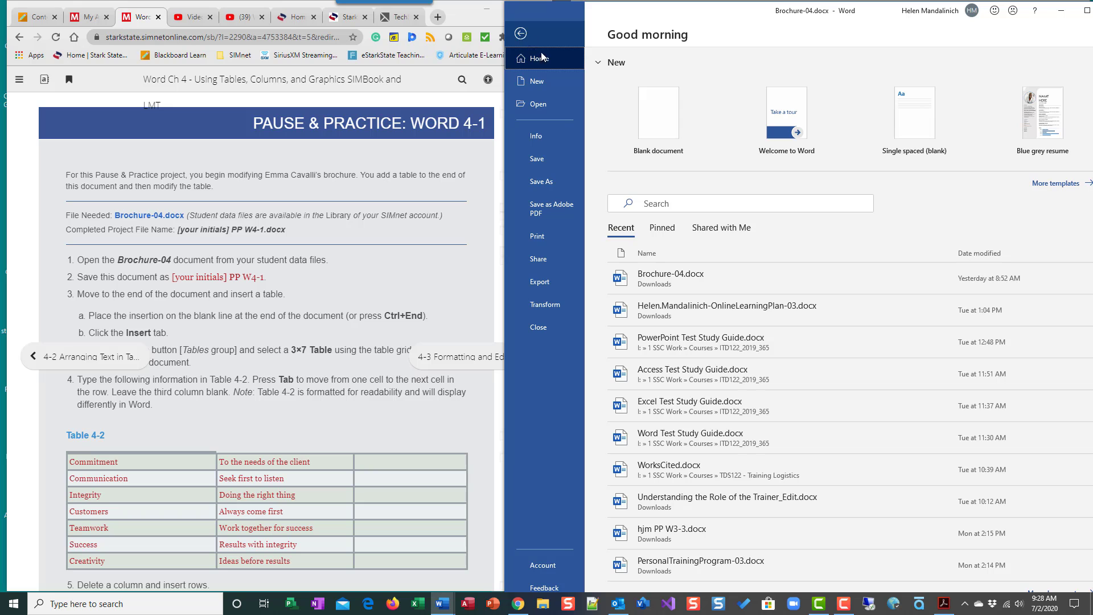
click(535, 182)
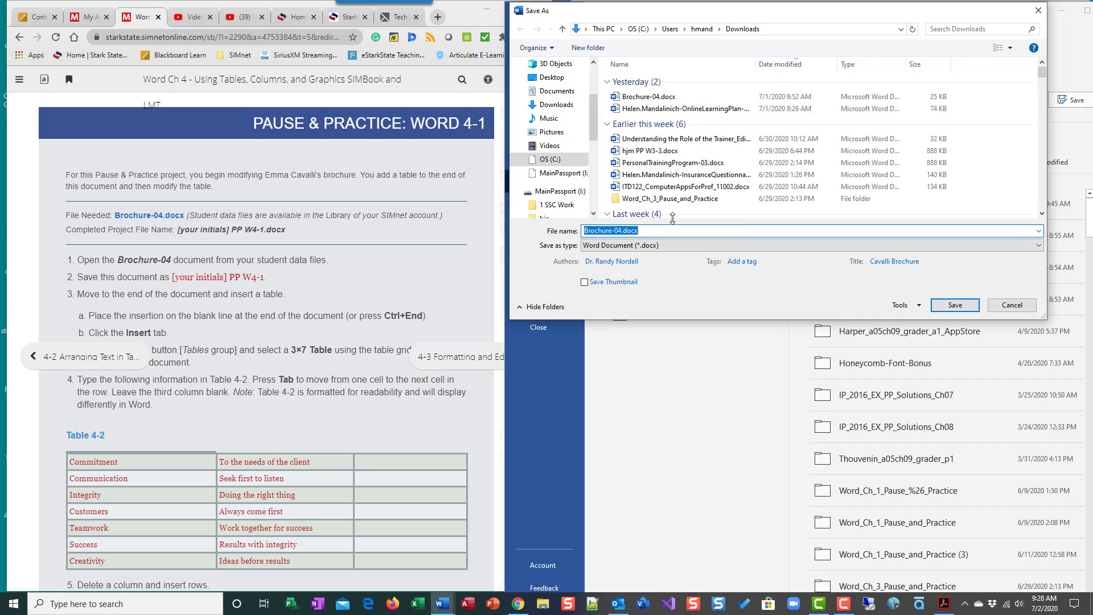
text(hjm )
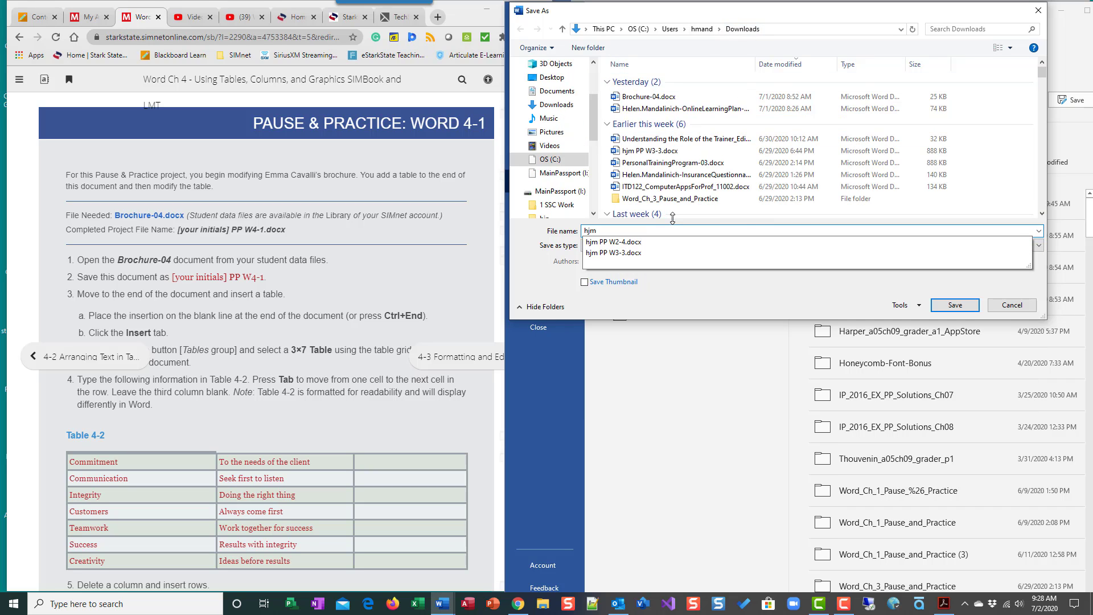
text(PP W4-4)
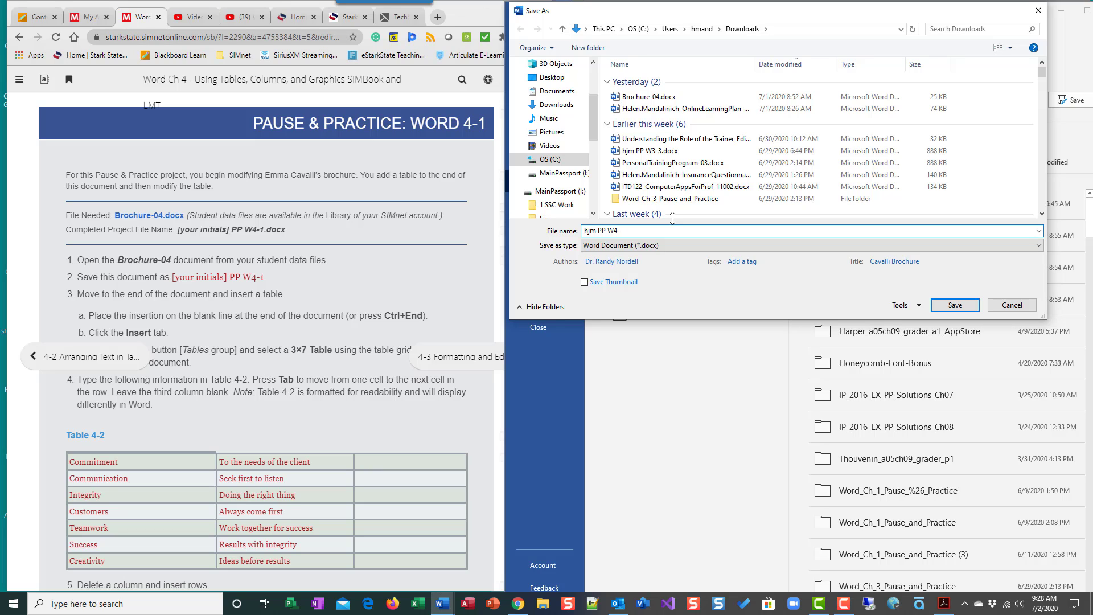
click(962, 305)
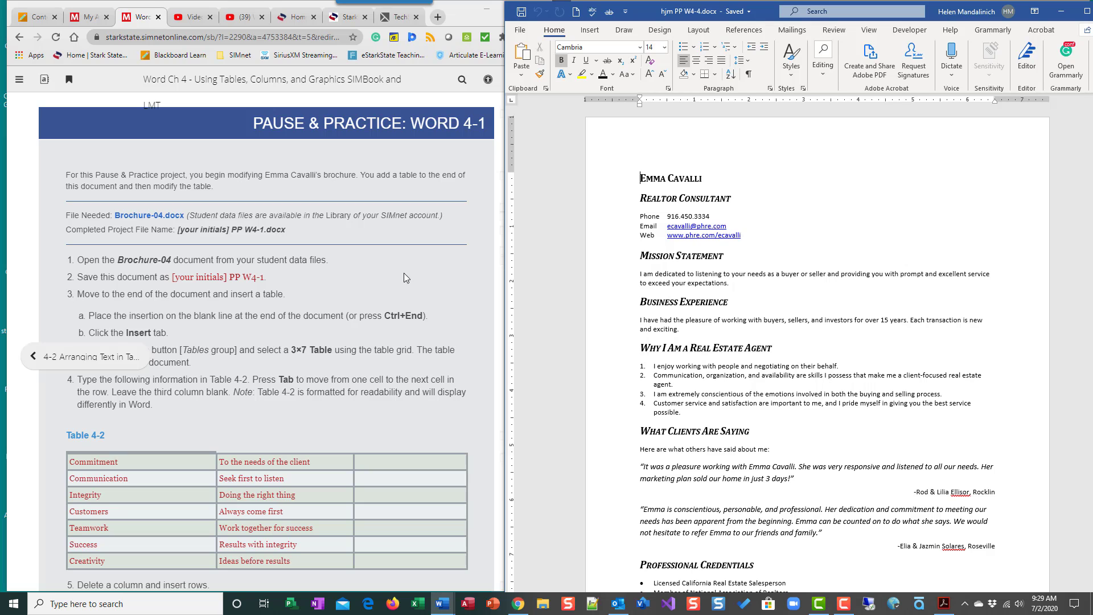
Move the insertion point to the blank line at the end of the document and show the formatting marks.
scroll(118, 285, down, 1)
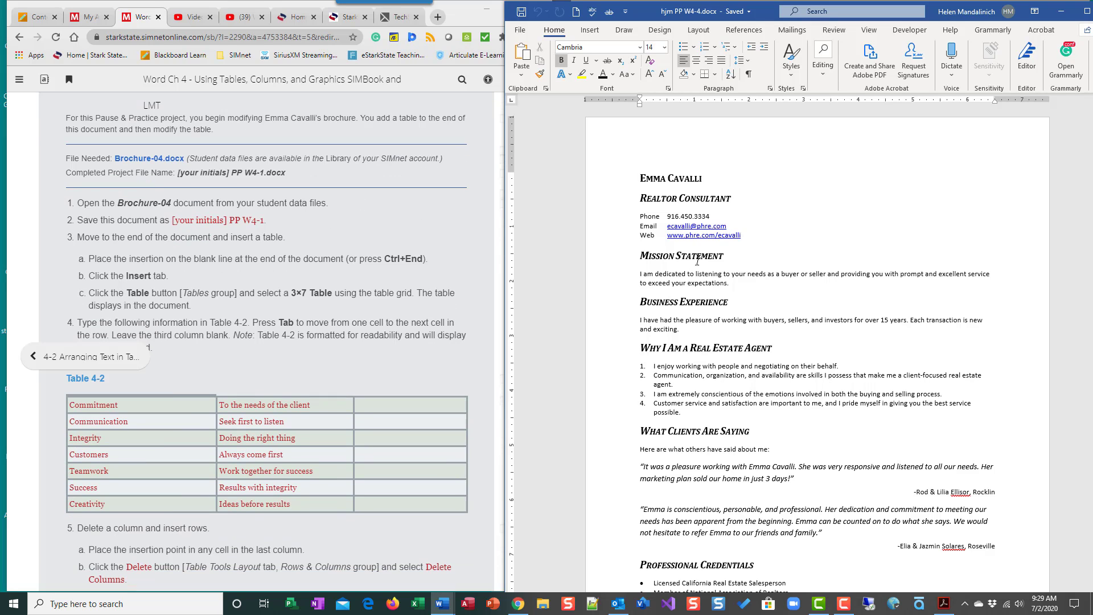
click(773, 274)
key(ctrl+End)
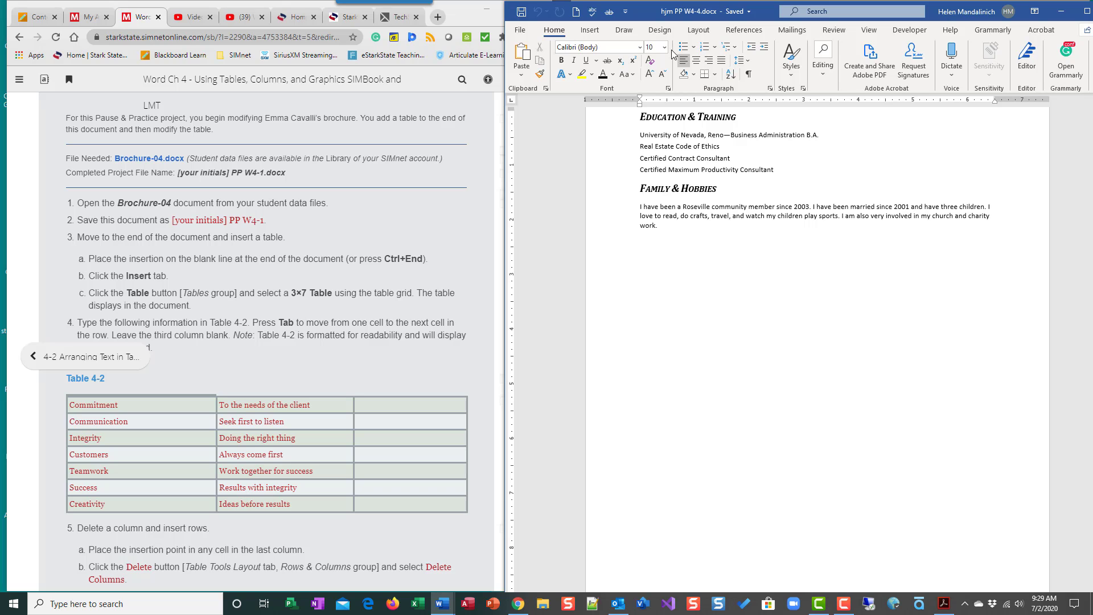
click(749, 74)
scroll(148, 201, down, 1)
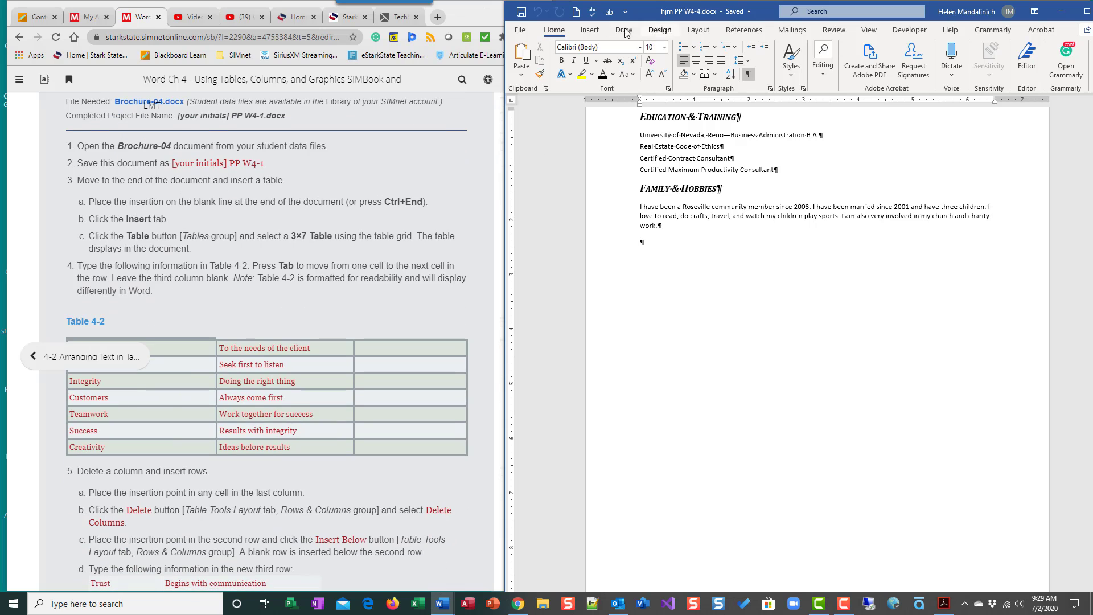
Insert a 3x7 table on the blank line at the end of the document.
click(590, 30)
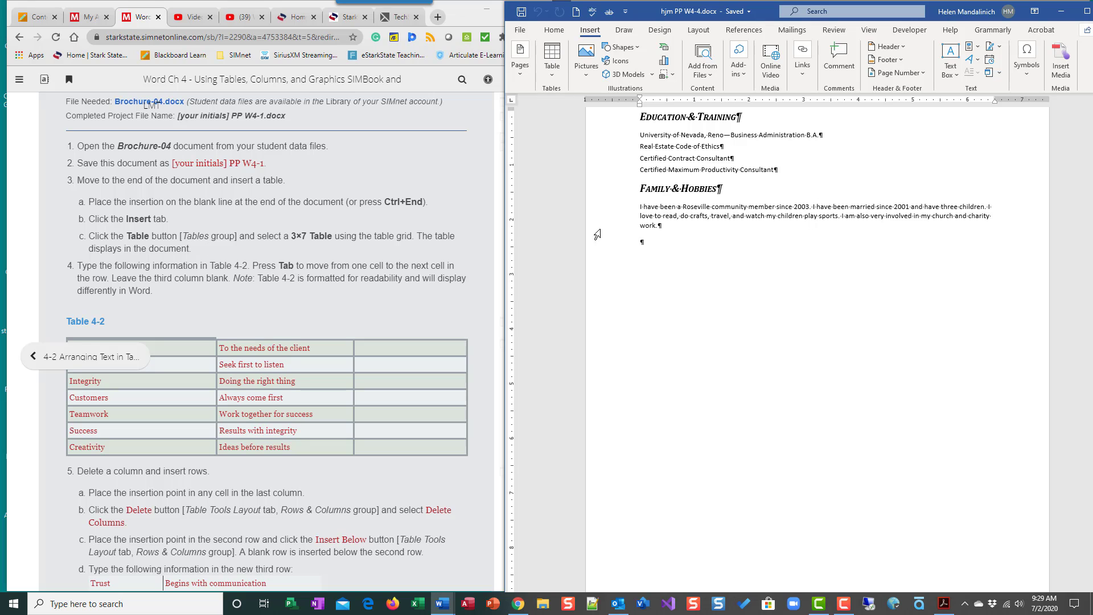
click(552, 77)
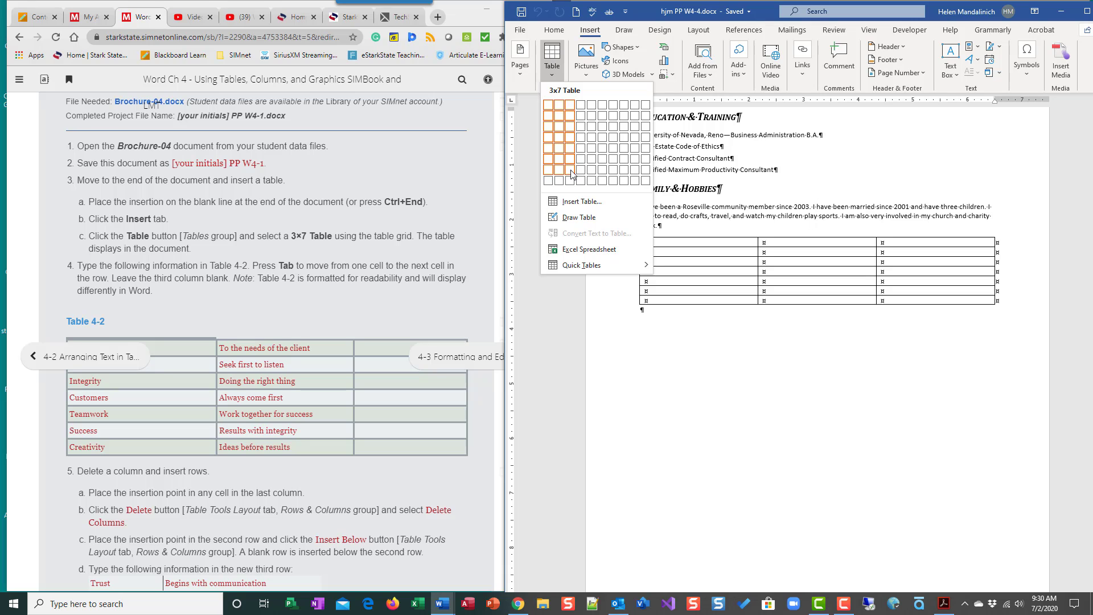
click(571, 169)
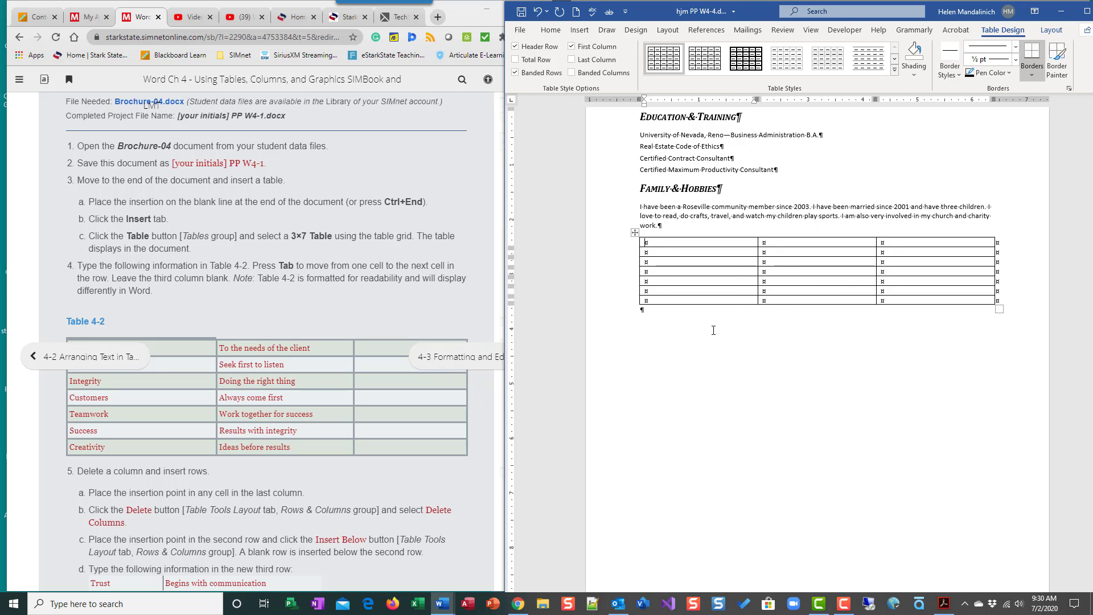
Select the table's second row, its first column and the whole table in turn.
click(611, 256)
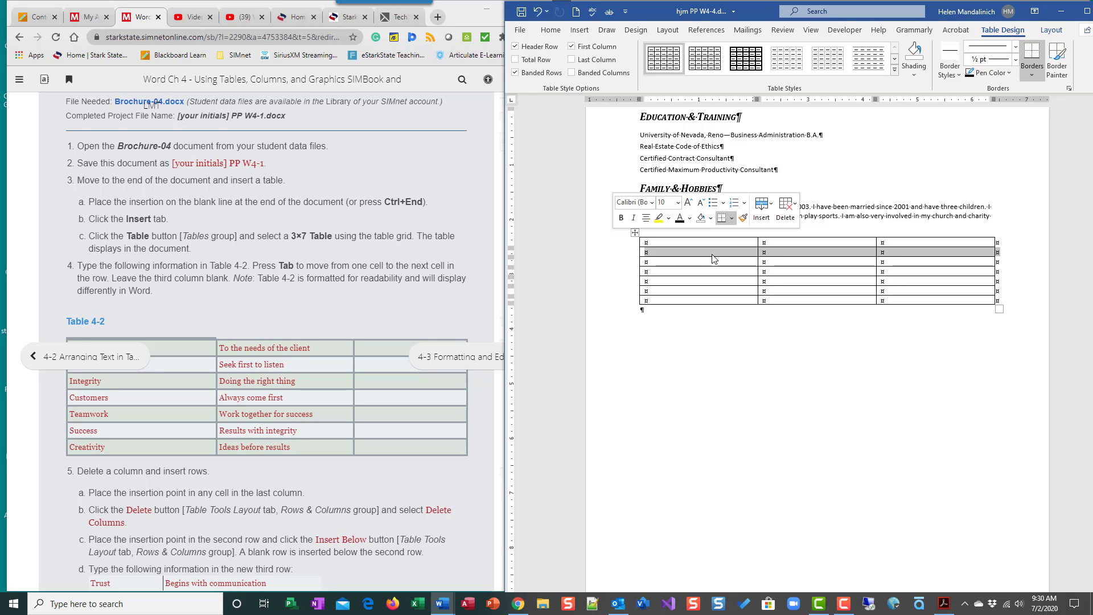
click(709, 235)
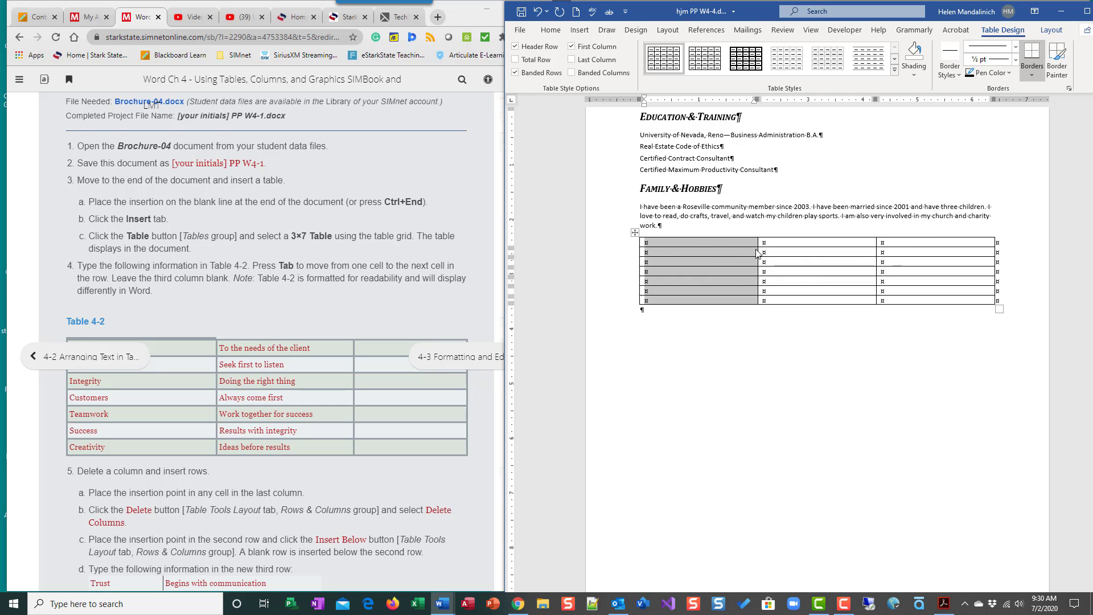
click(634, 233)
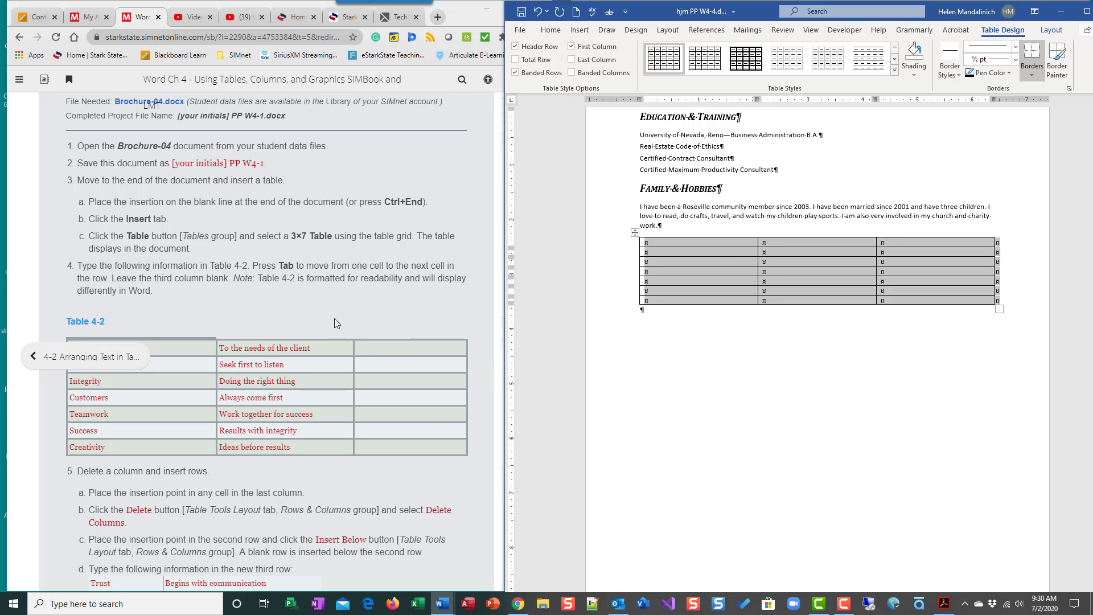
Fill the table's first row with "Commitment" and "To the needs of the client", leaving the third column blank.
click(326, 304)
scroll(340, 311, down, 2)
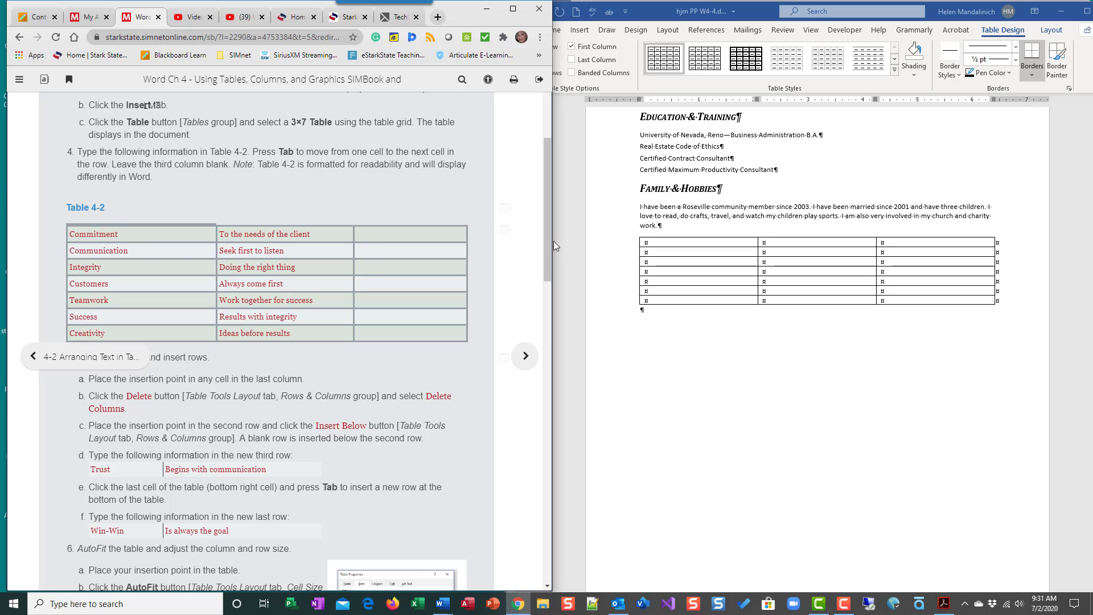
click(667, 247)
click(666, 242)
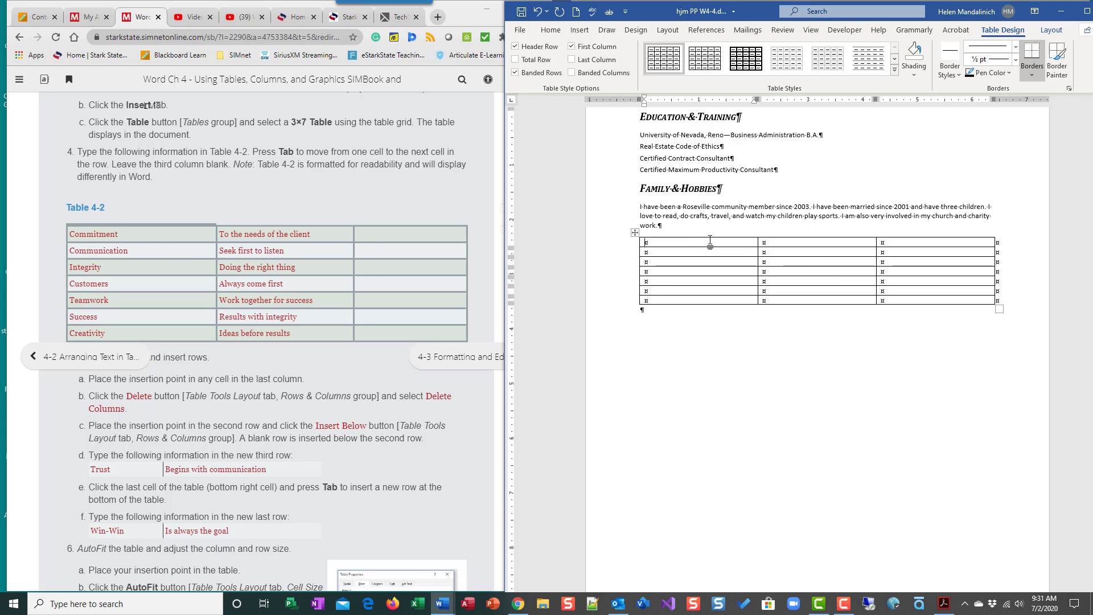
text(Commitment)
key(Tab)
text(To the ne)
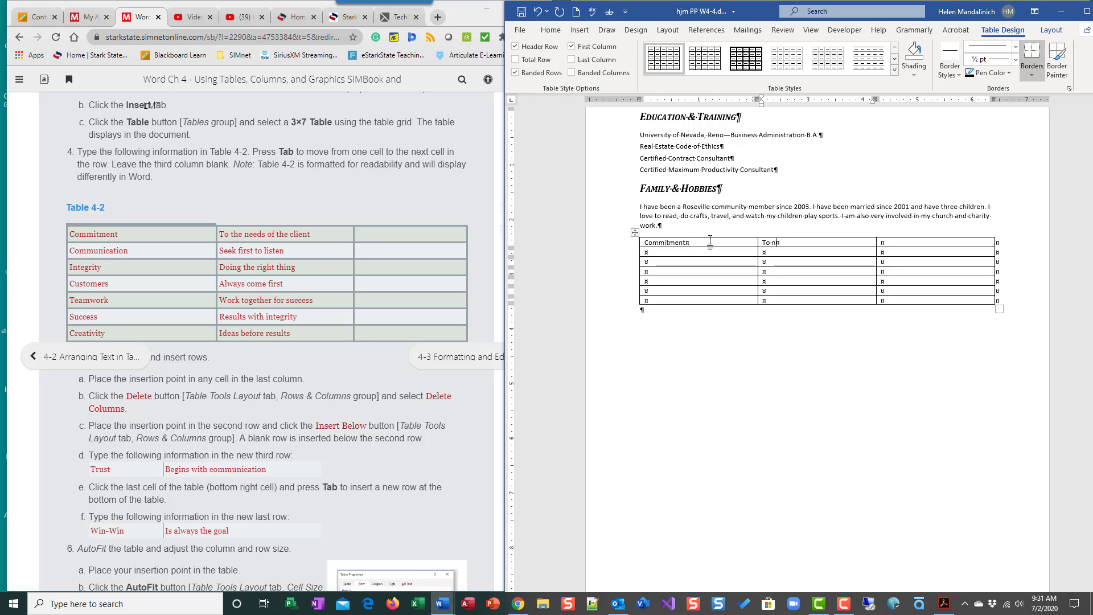
text(eds of the client)
key(Tab)
key(Tab)
key(Tab)
Fill the table's second row with "Communication" and "Seek first to listen", leaving the third column blank.
text(Communicatio)
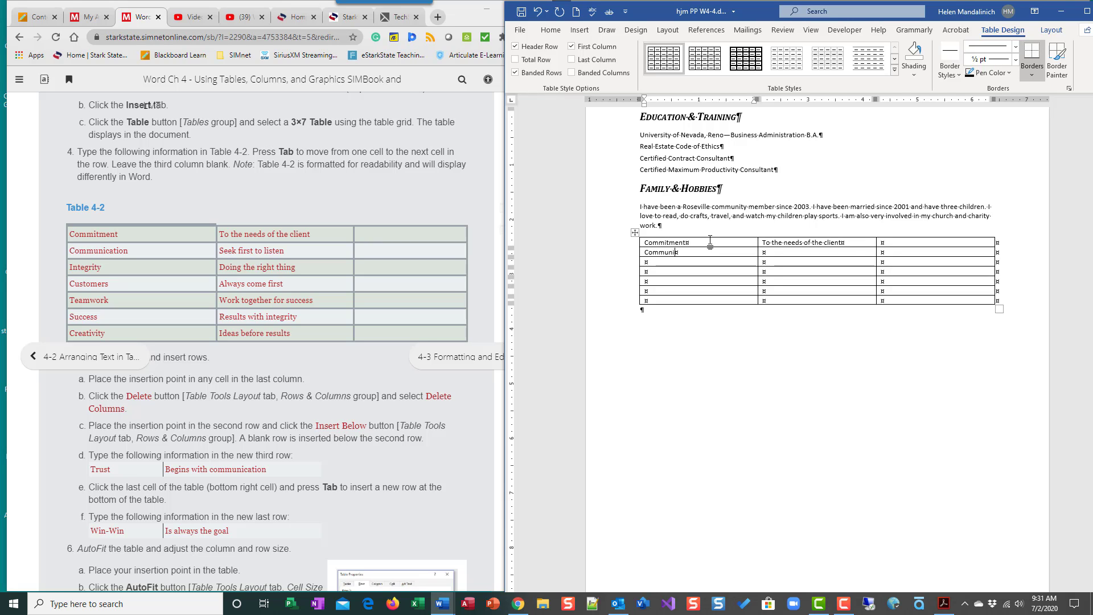
text(n)
key(Tab)
text(Seek first to listen)
key(Tab)
key(Tab)
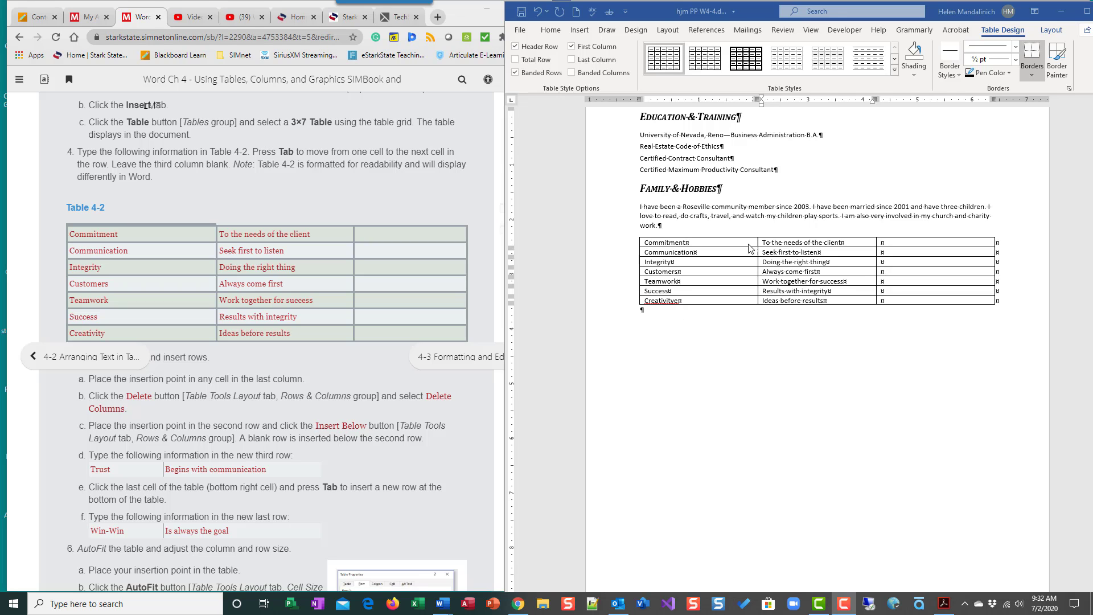
Hide the formatting marks in the document.
click(551, 32)
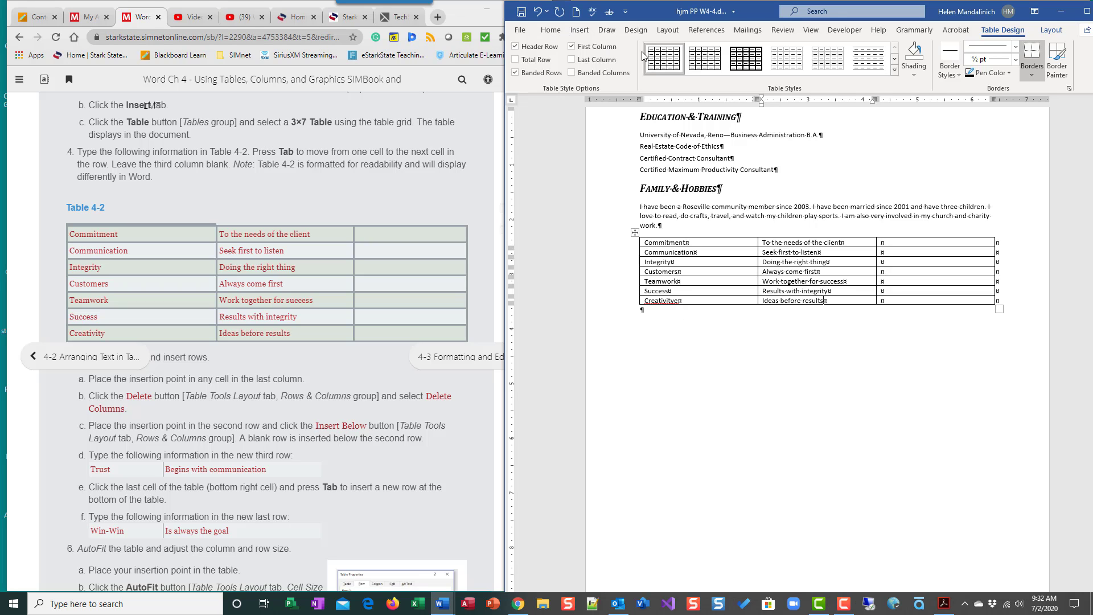
click(551, 31)
click(749, 74)
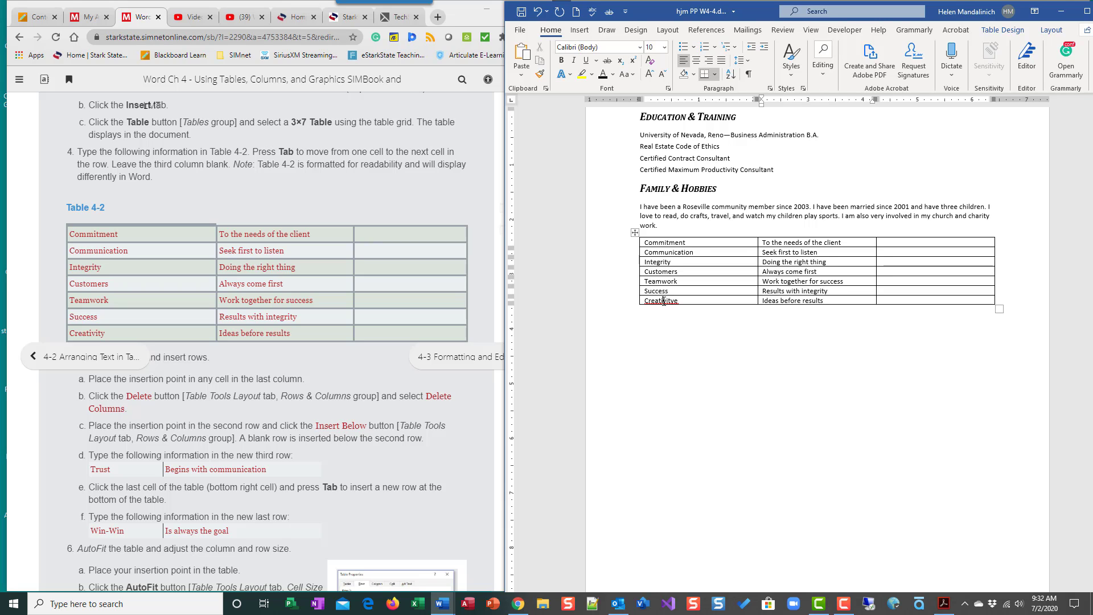
Correct the misspelled word in the table's last row to "Creativity" and save the document.
right_click(663, 300)
mouse_move(632, 313)
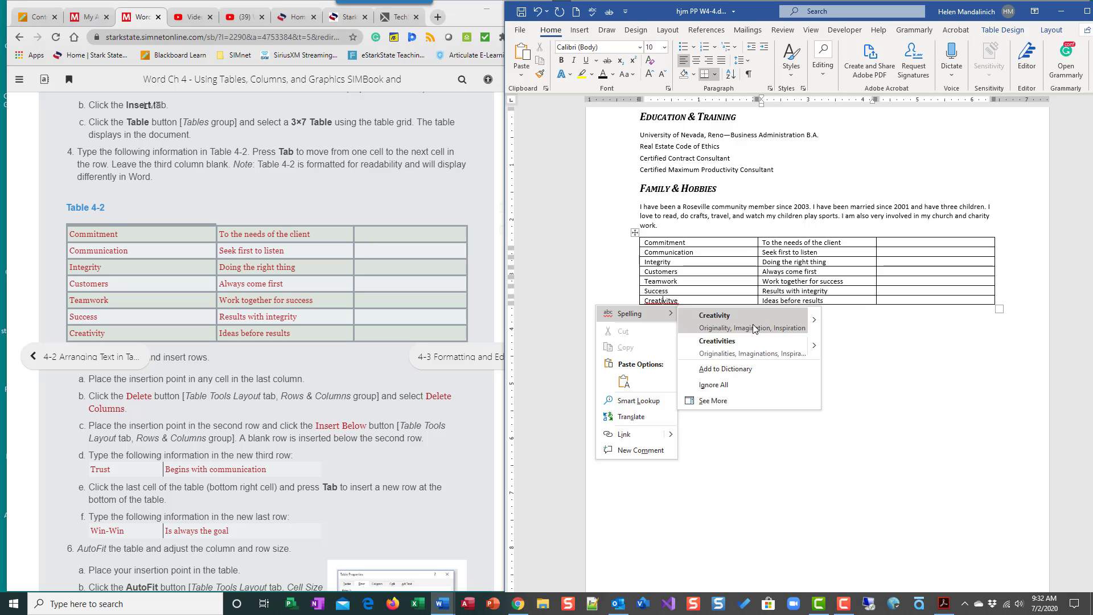
click(718, 324)
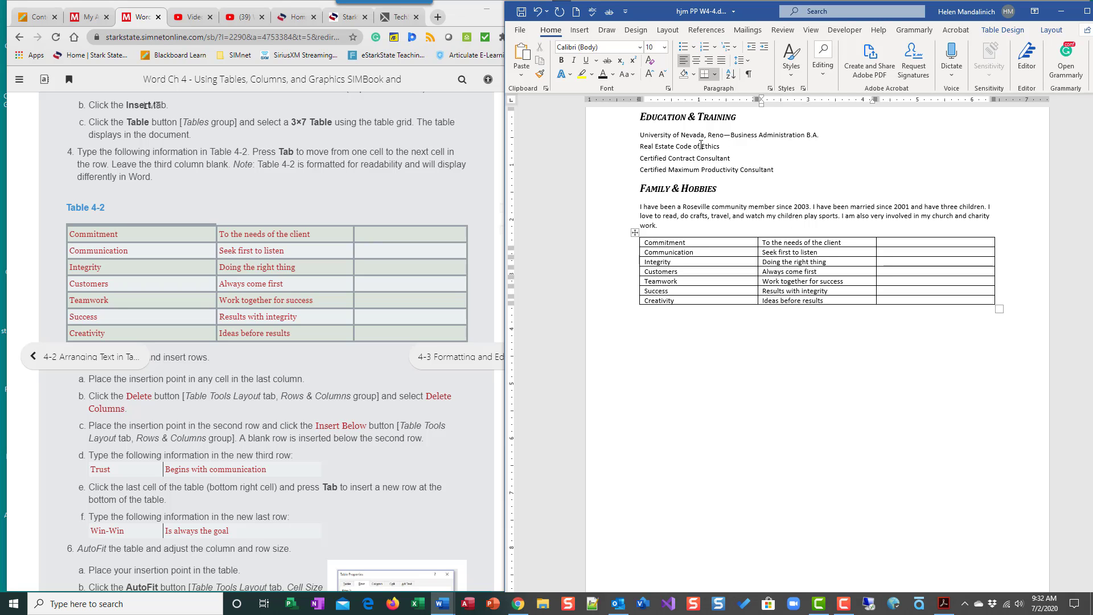
click(520, 13)
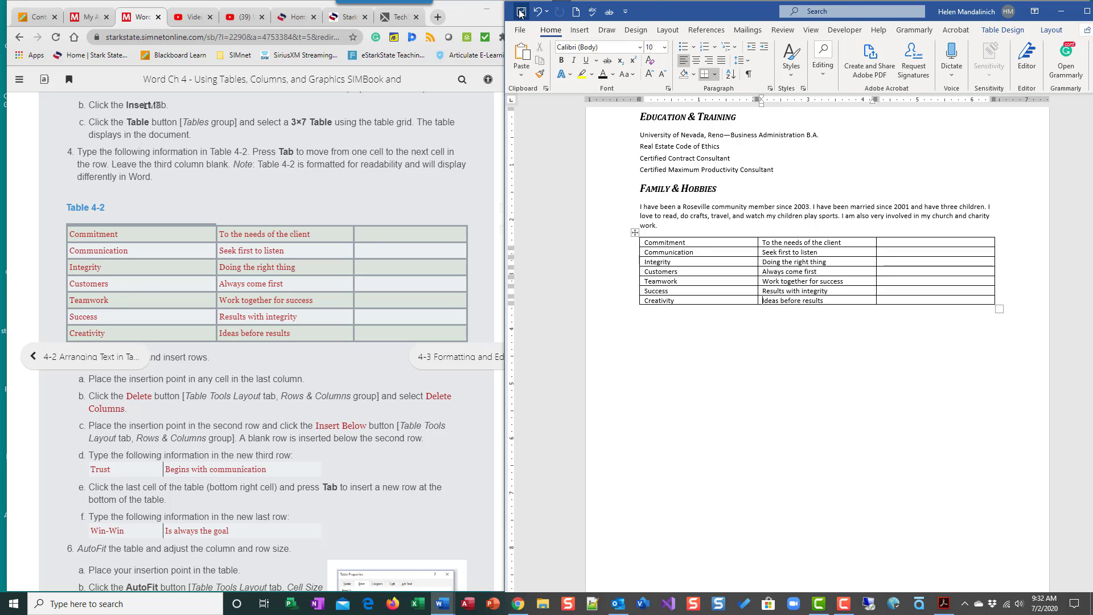
click(679, 352)
Delete the table's blank third column.
scroll(187, 325, down, 2)
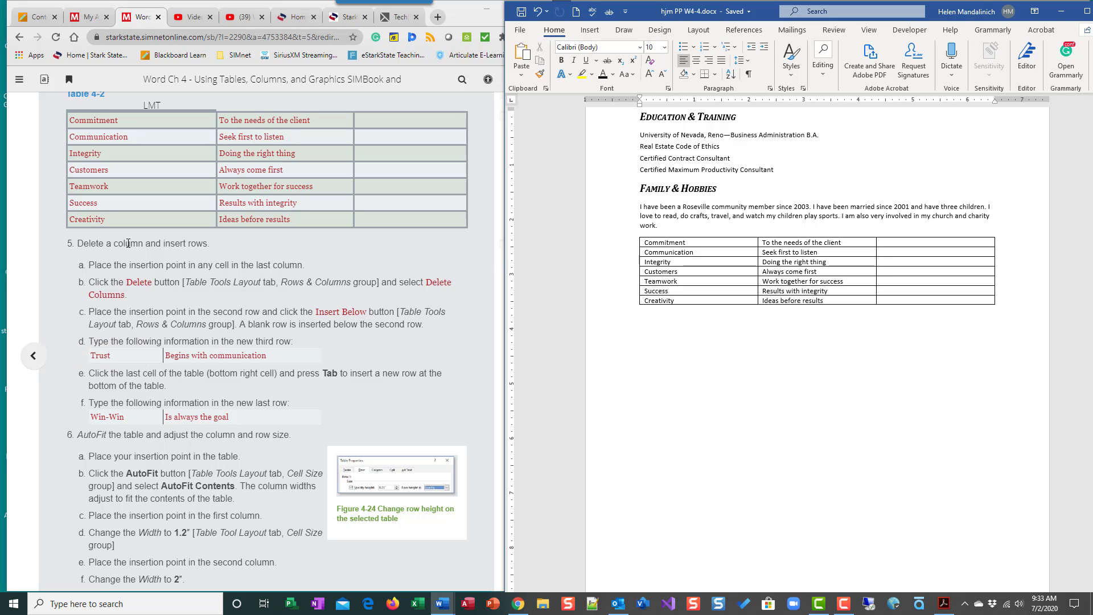
click(913, 235)
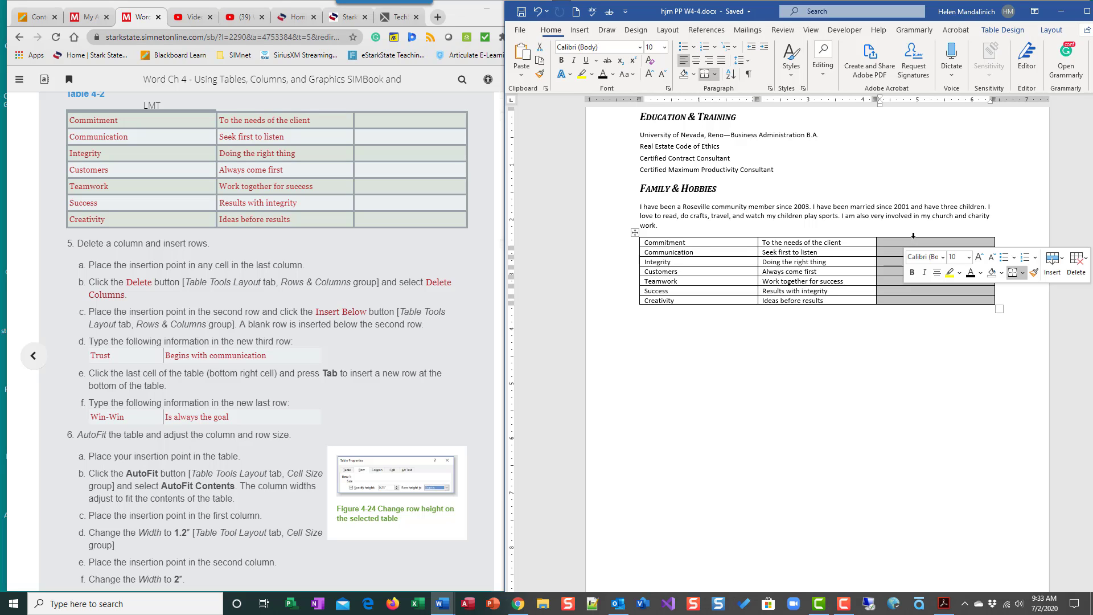
right_click(914, 238)
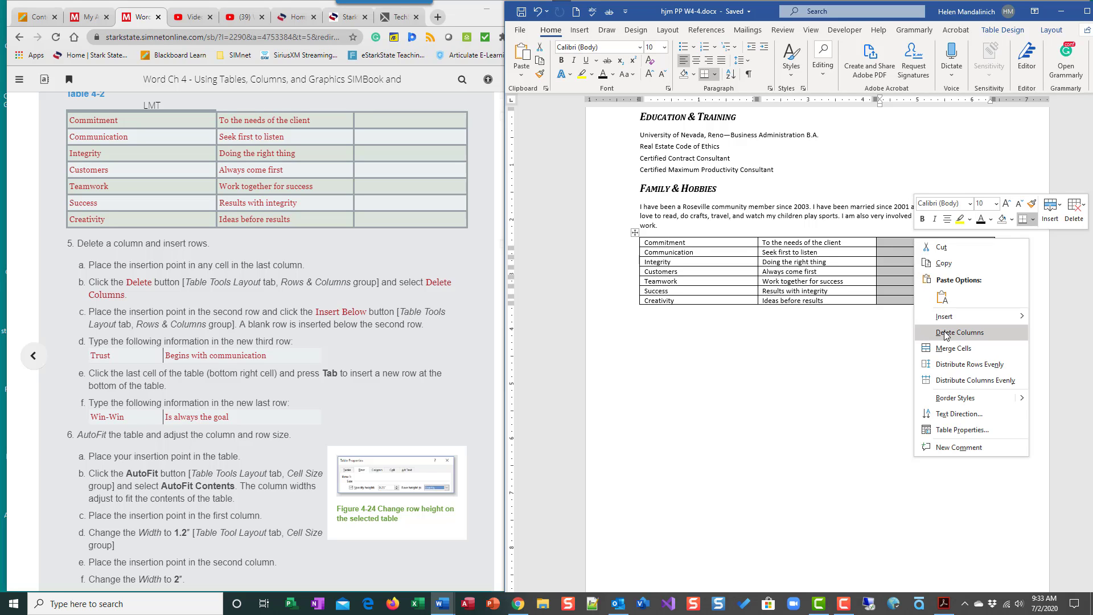
click(1005, 33)
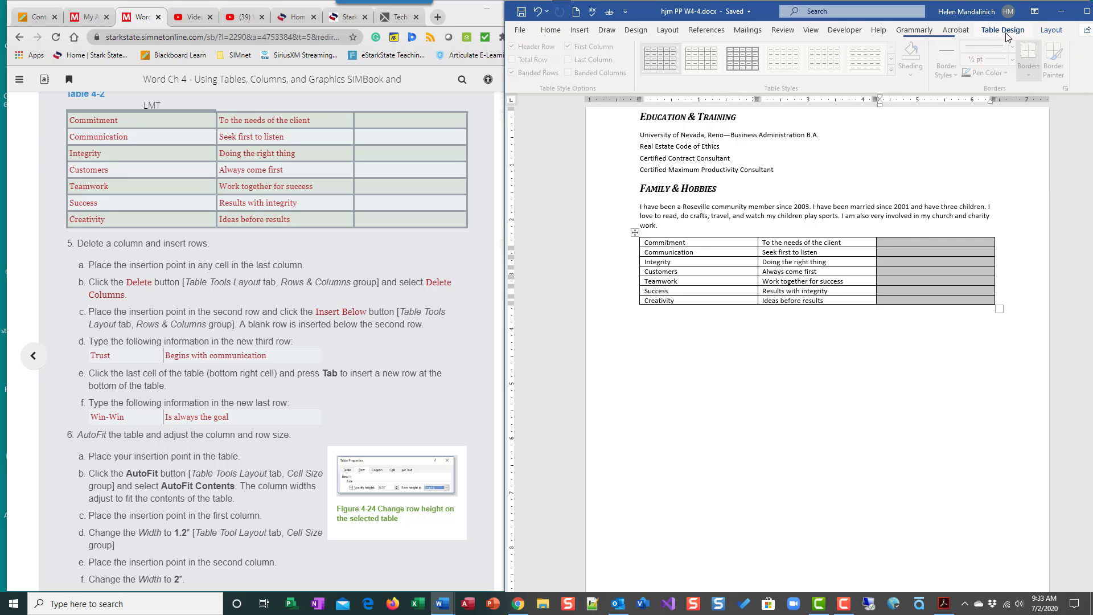
click(931, 242)
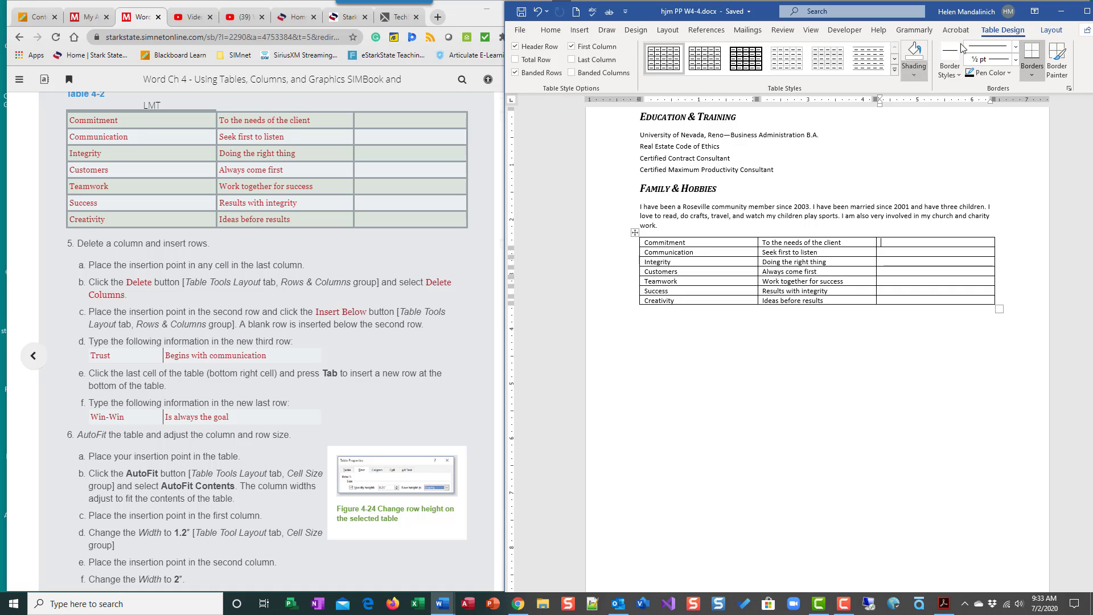
click(1045, 29)
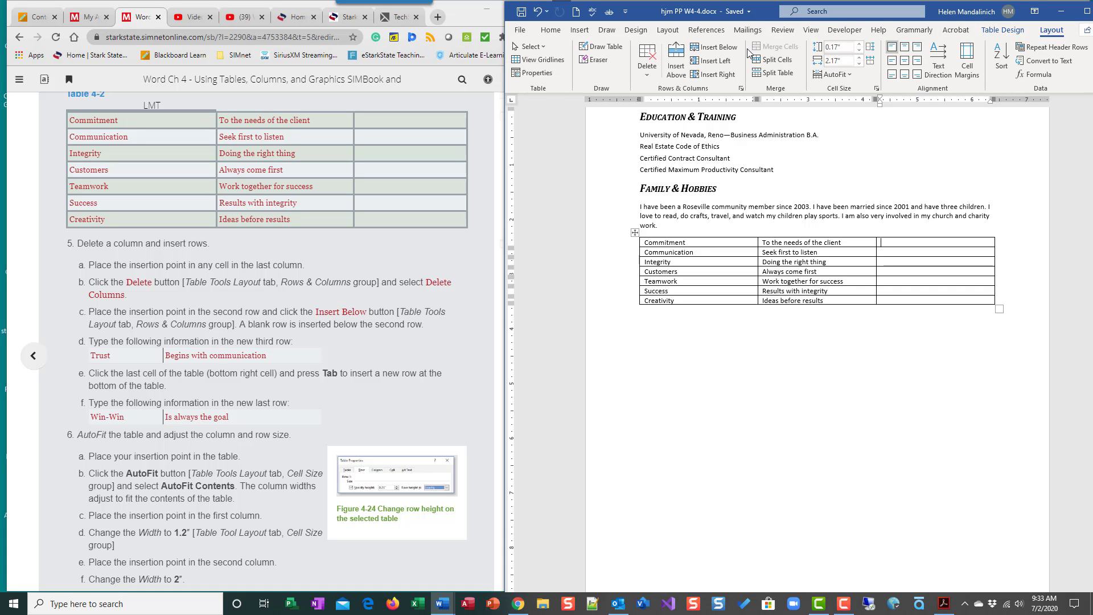
click(650, 78)
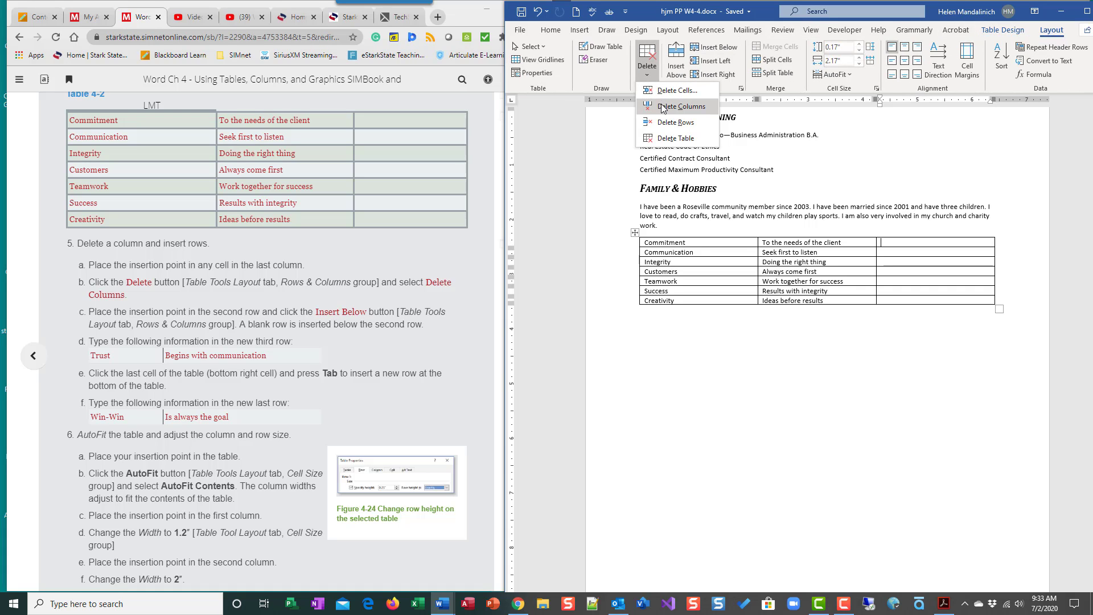
click(662, 106)
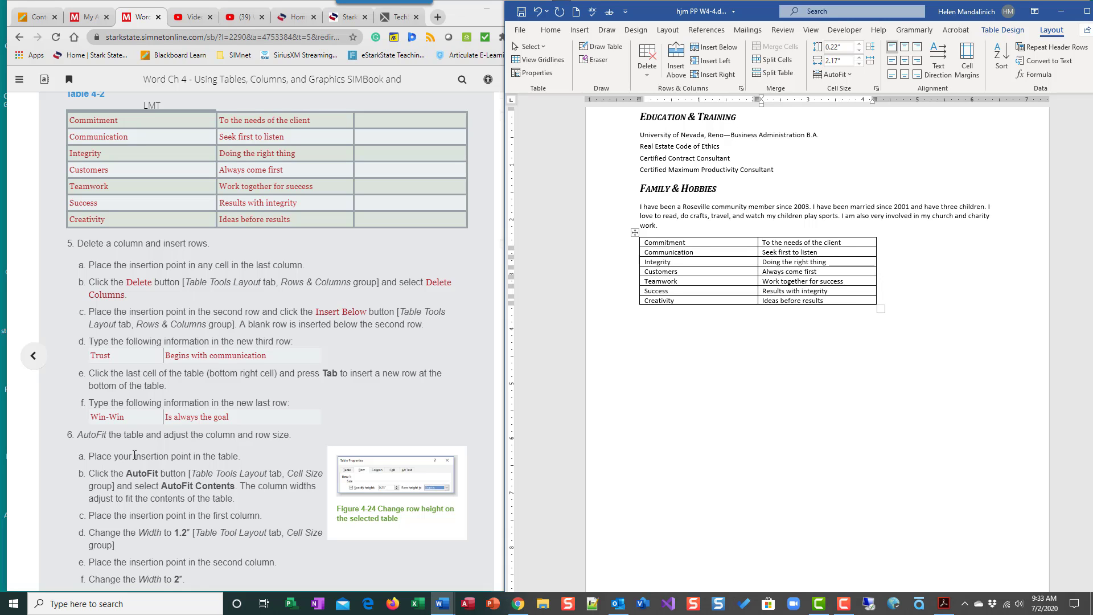
Insert a blank row below the table's second row, "Communication".
scroll(134, 455, down, 2)
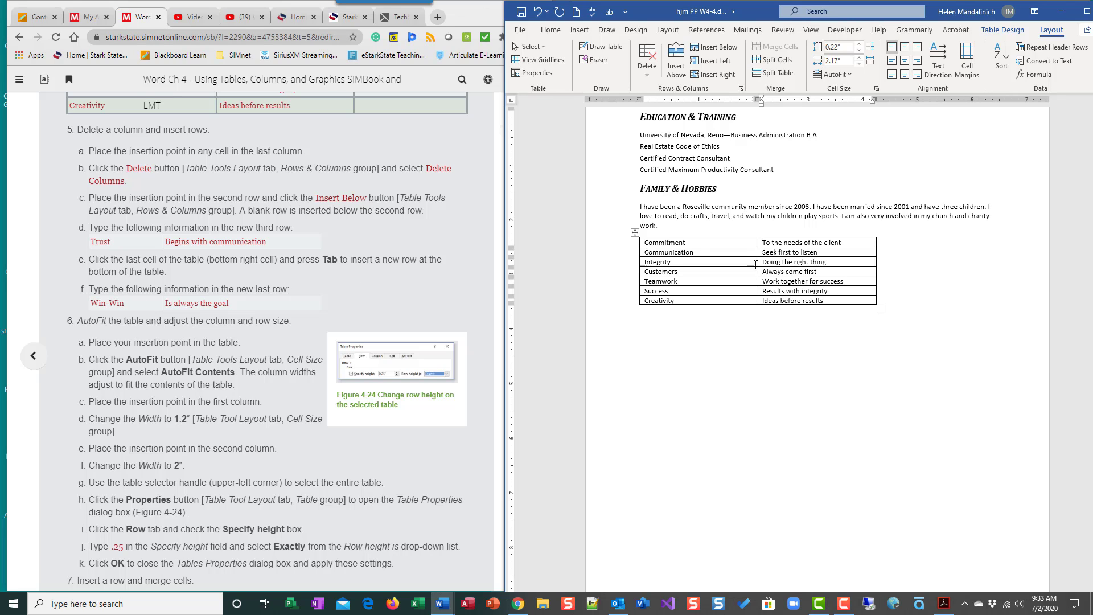
click(809, 300)
click(650, 250)
click(722, 47)
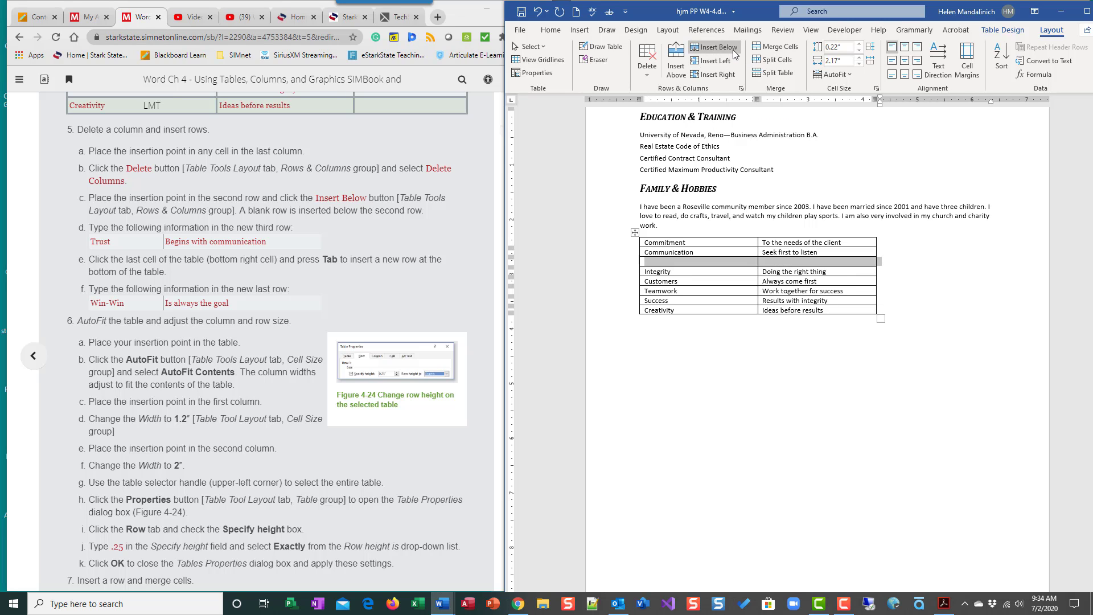
Fill the new third row with "Trust" and "Begins with communication".
click(672, 262)
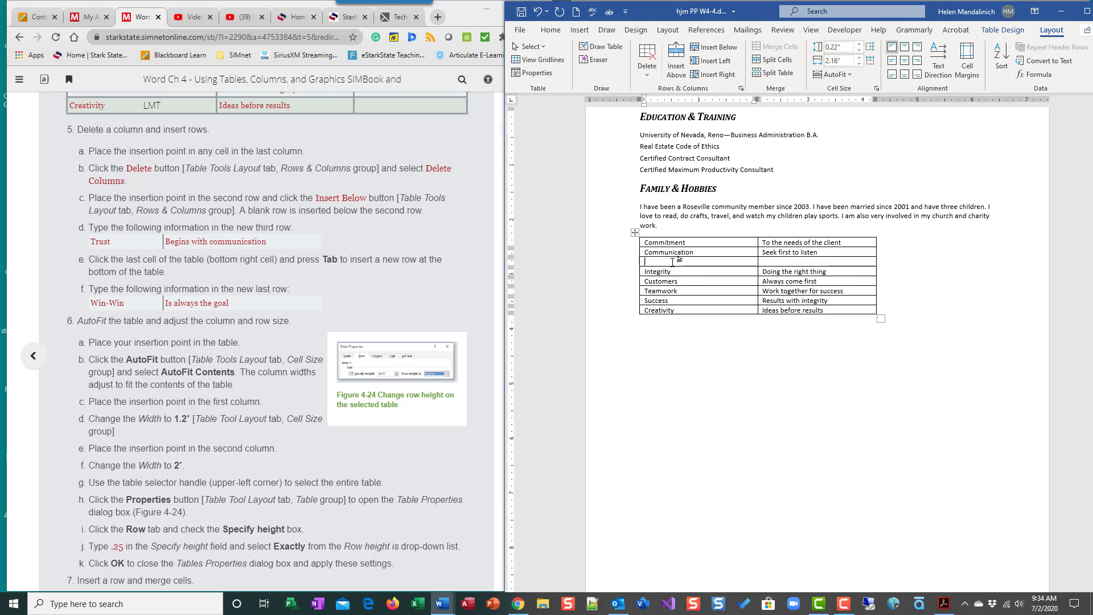
text(Trust)
key(Tab)
text(Begins with communicaytio)
key(BackSpace)
key(BackSpace)
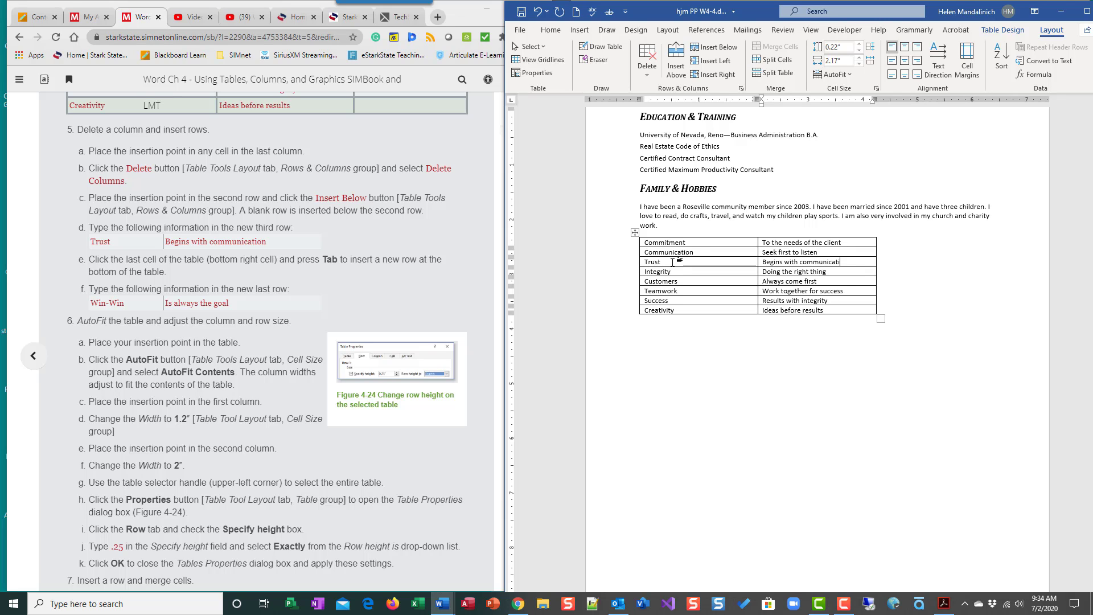
text(tion)
Add a row at the end of the table containing "Win-Win" and "Is always the goal".
click(696, 274)
click(839, 310)
key(Tab)
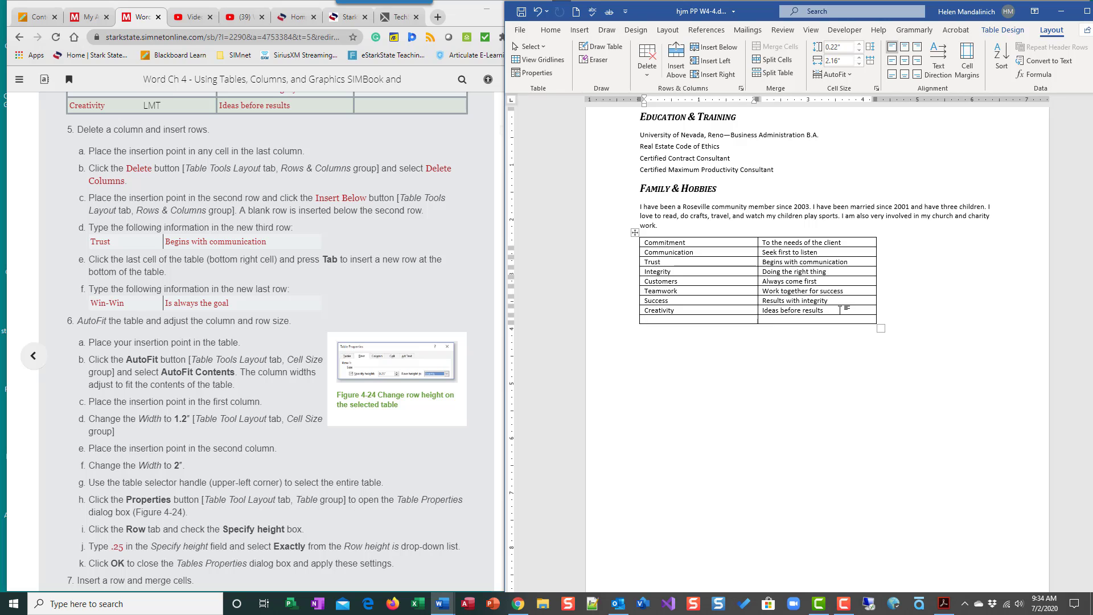
text(Win-Win)
key(Tab)
text(Is always the goal)
Read the AutoFit instructions and shift the document window to bring its full set of table layout tools into view.
click(216, 163)
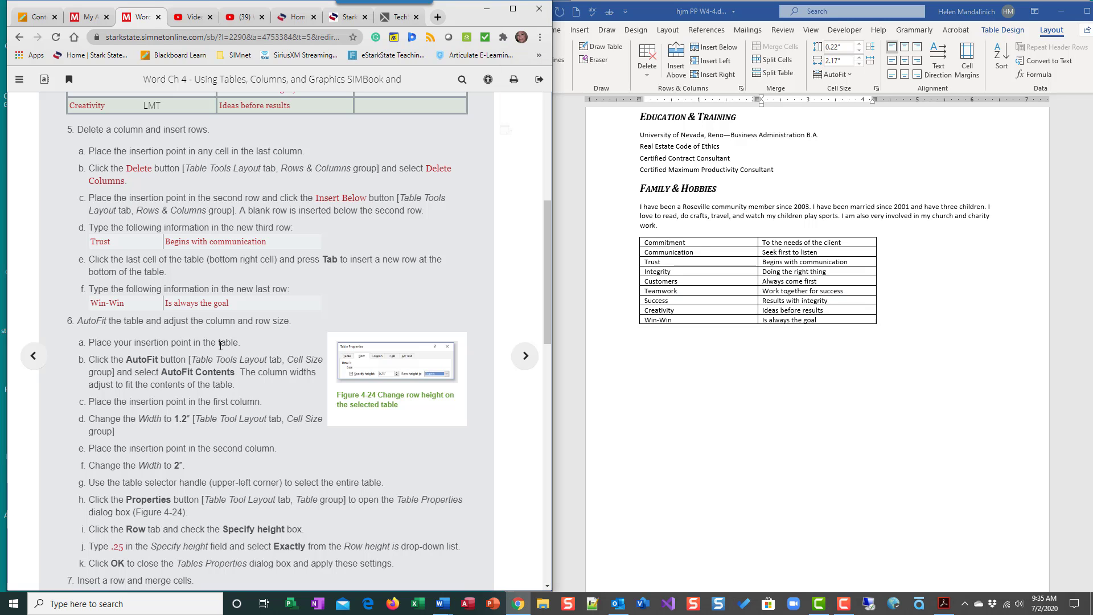
scroll(221, 345, down, 3)
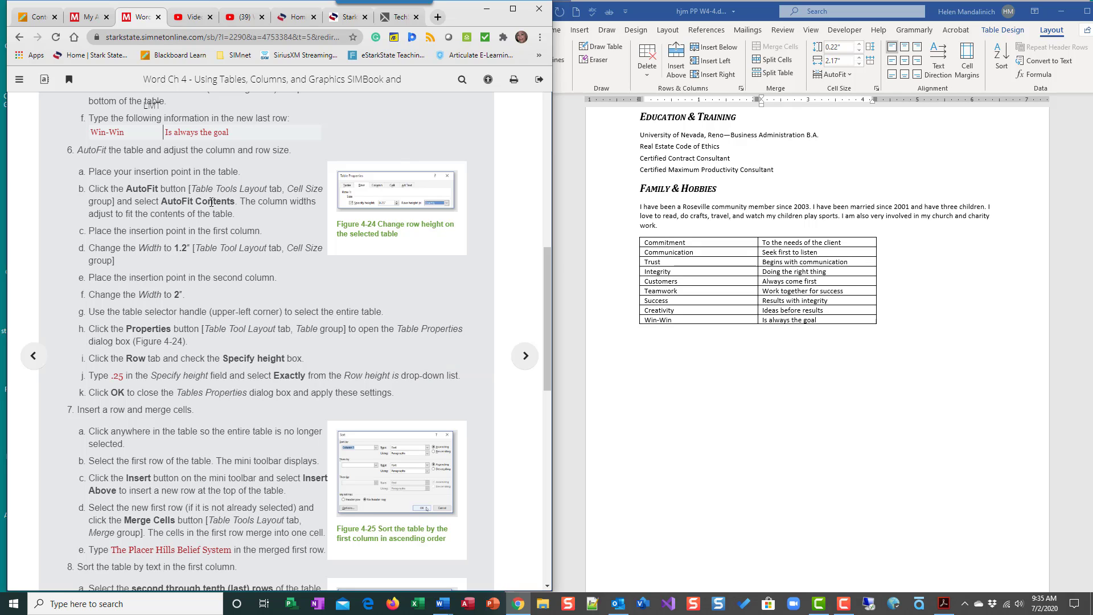
click(790, 296)
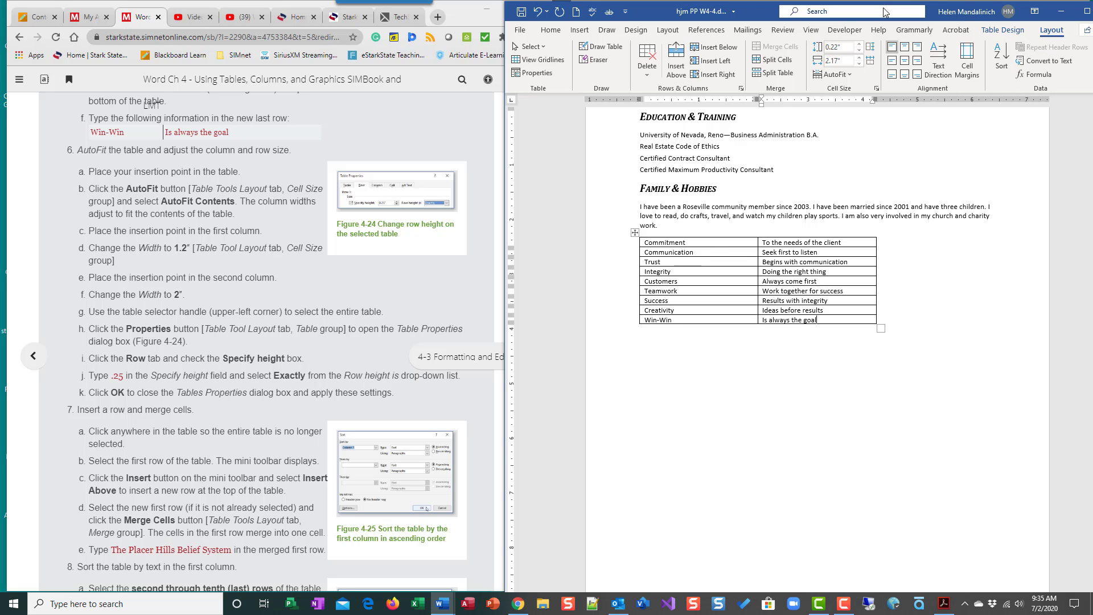
drag(750, 11, 429, 12)
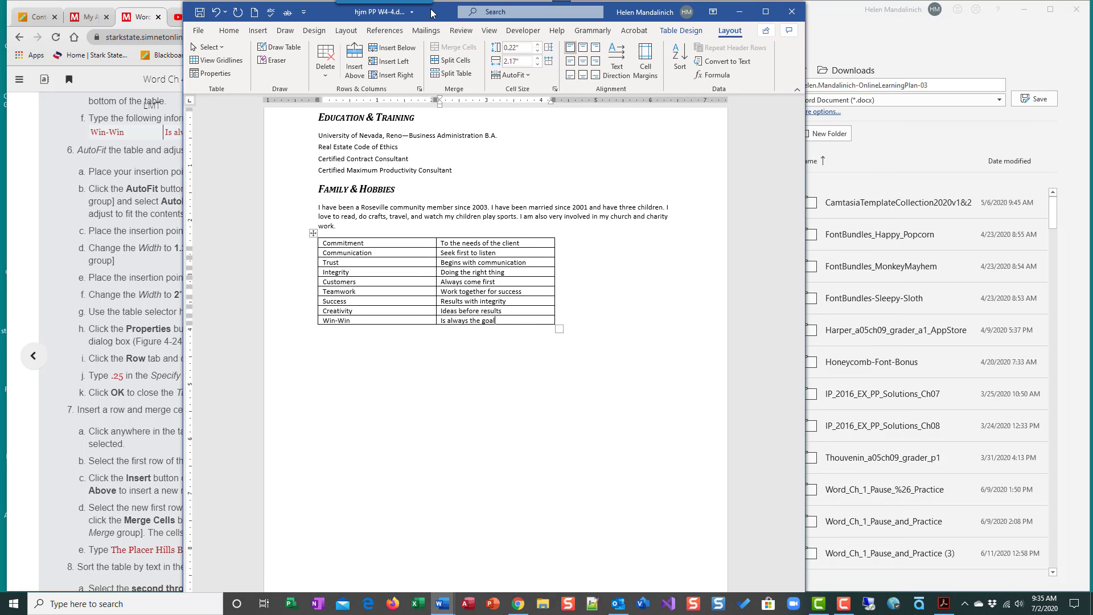
click(471, 216)
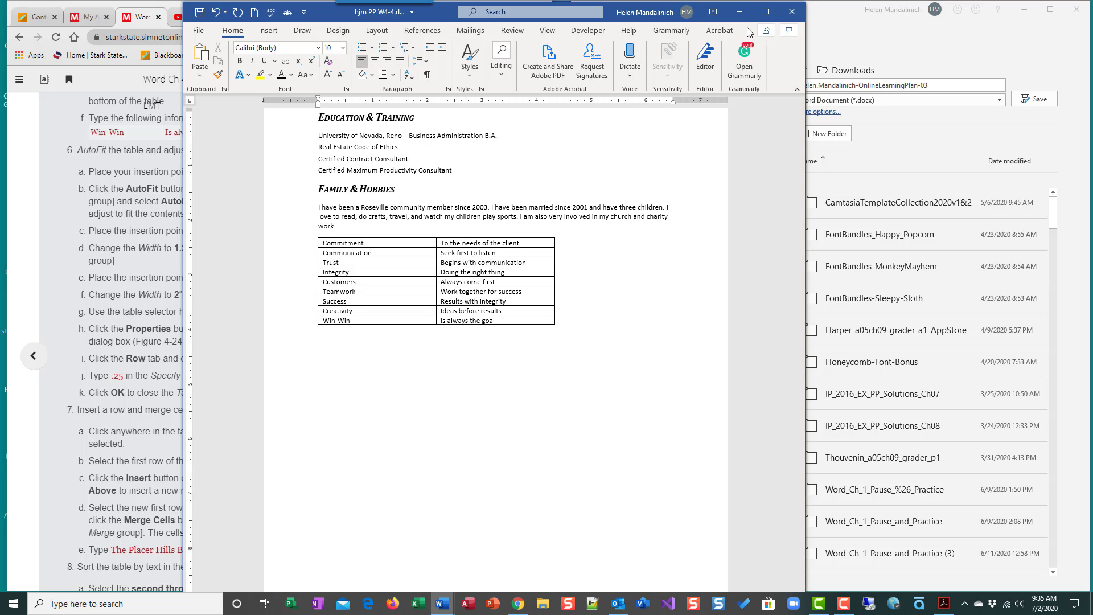
click(412, 261)
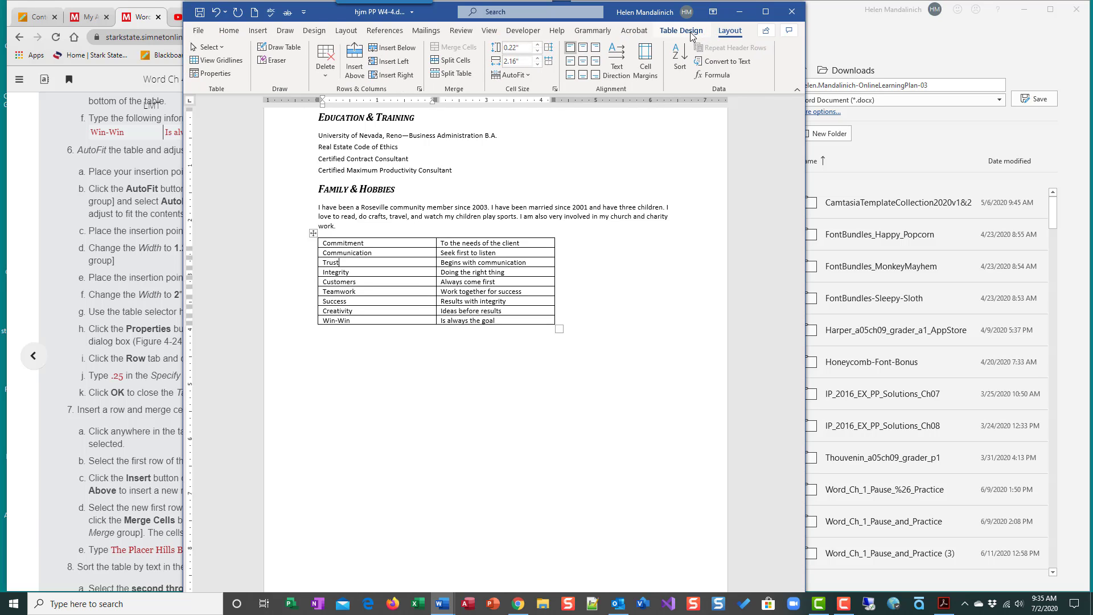
click(731, 31)
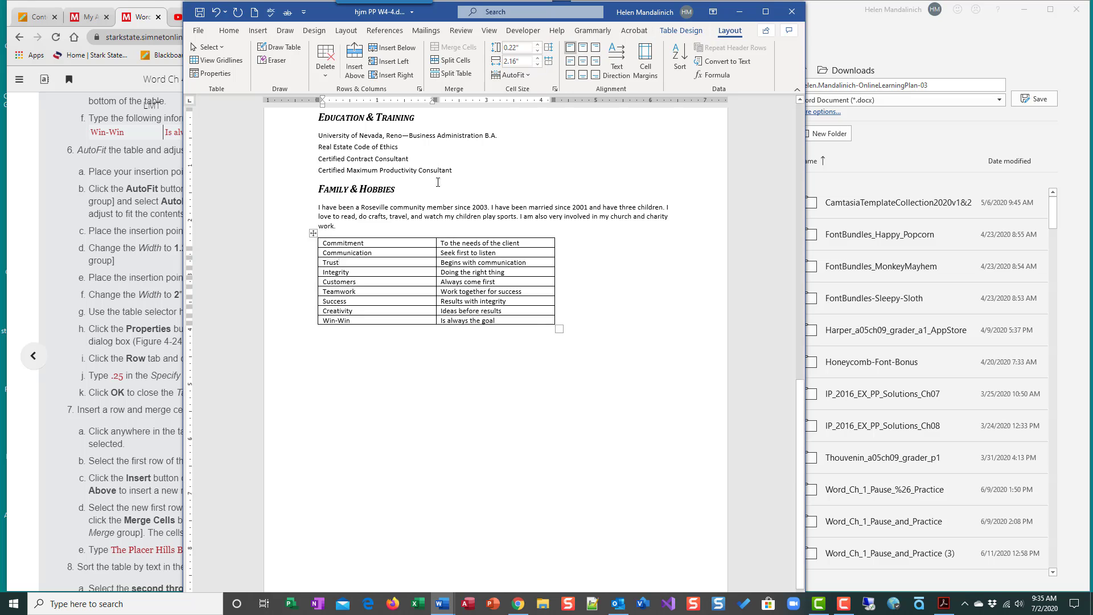
click(427, 207)
Reposition the document window beside the instructions and AutoFit the table's columns to their contents.
click(402, 263)
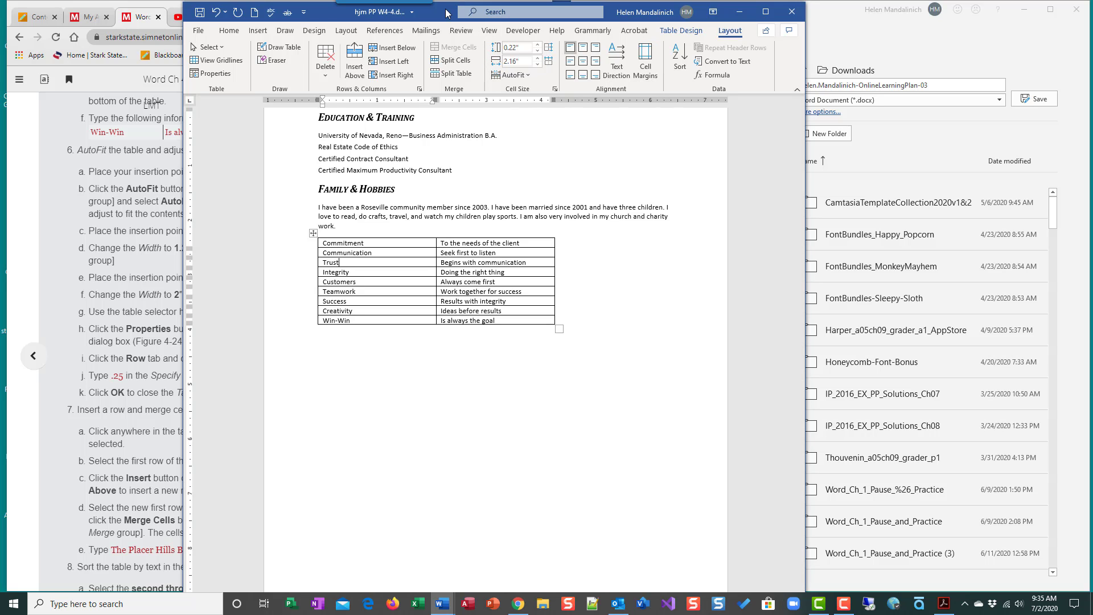
drag(445, 14, 749, 49)
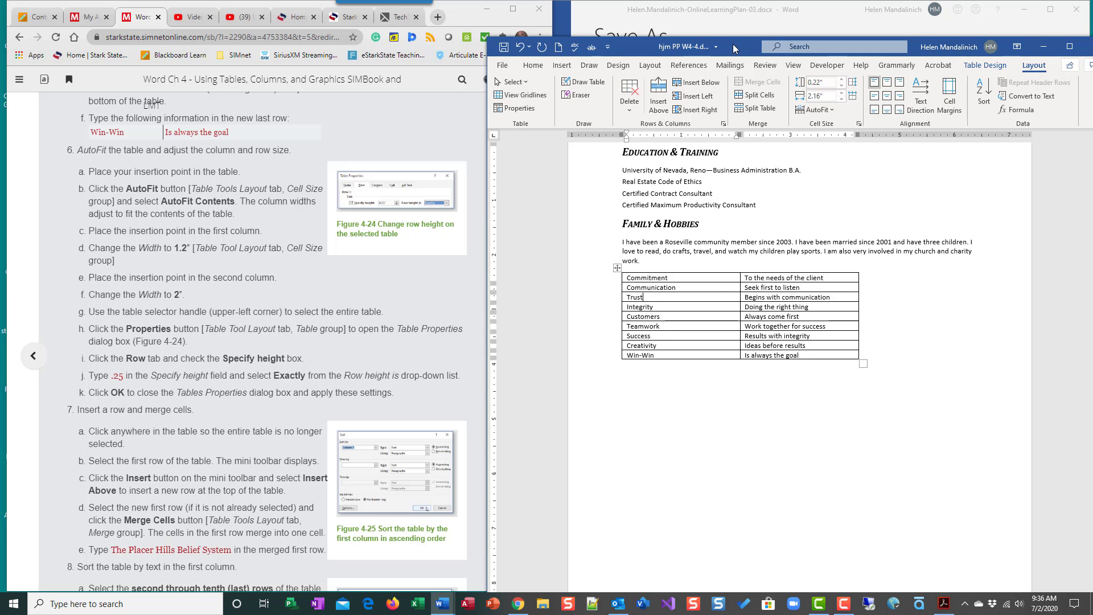
drag(744, 48, 682, 26)
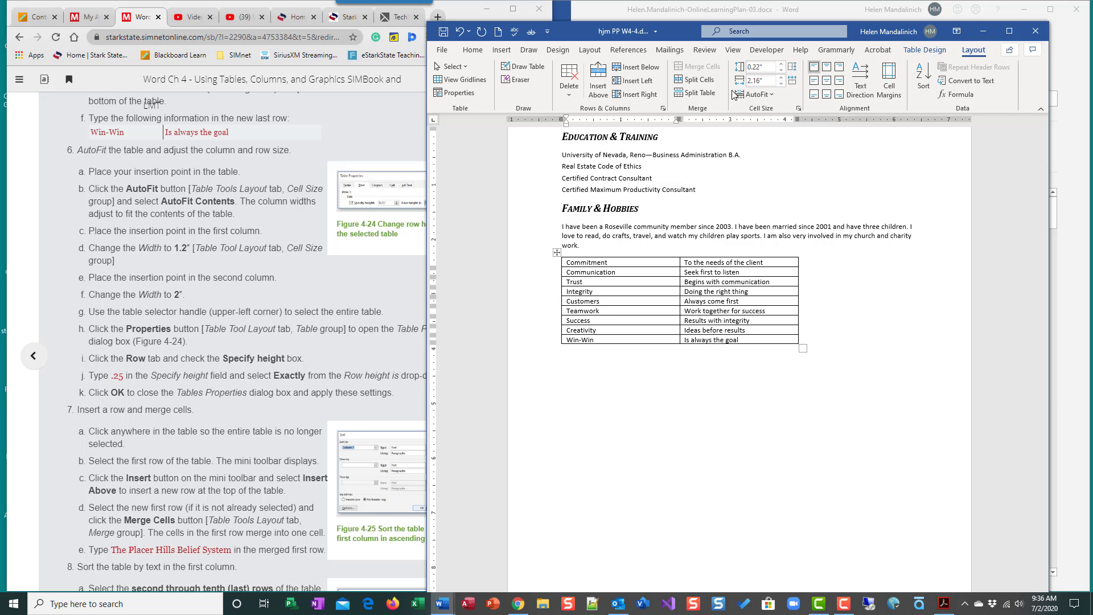
click(772, 97)
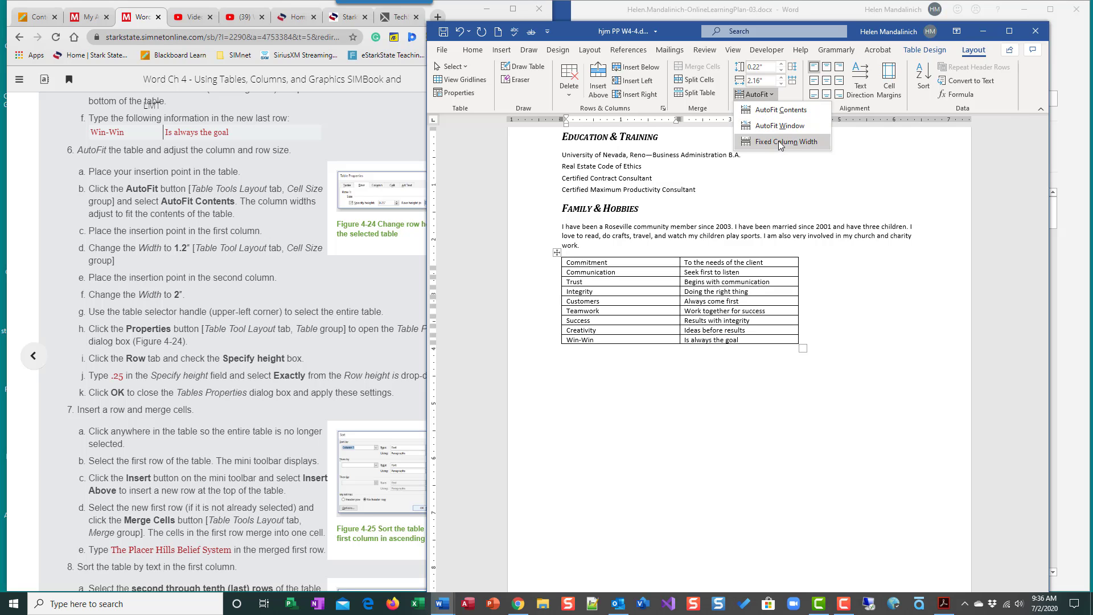
click(781, 111)
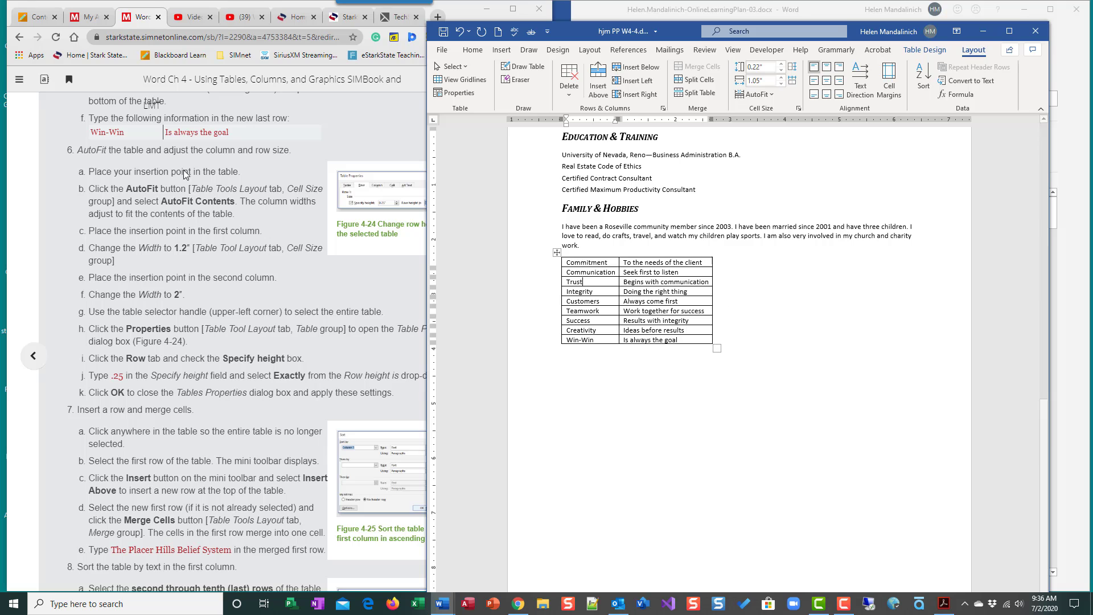
Set the width of the table's first column to 1.2".
scroll(151, 226, down, 1)
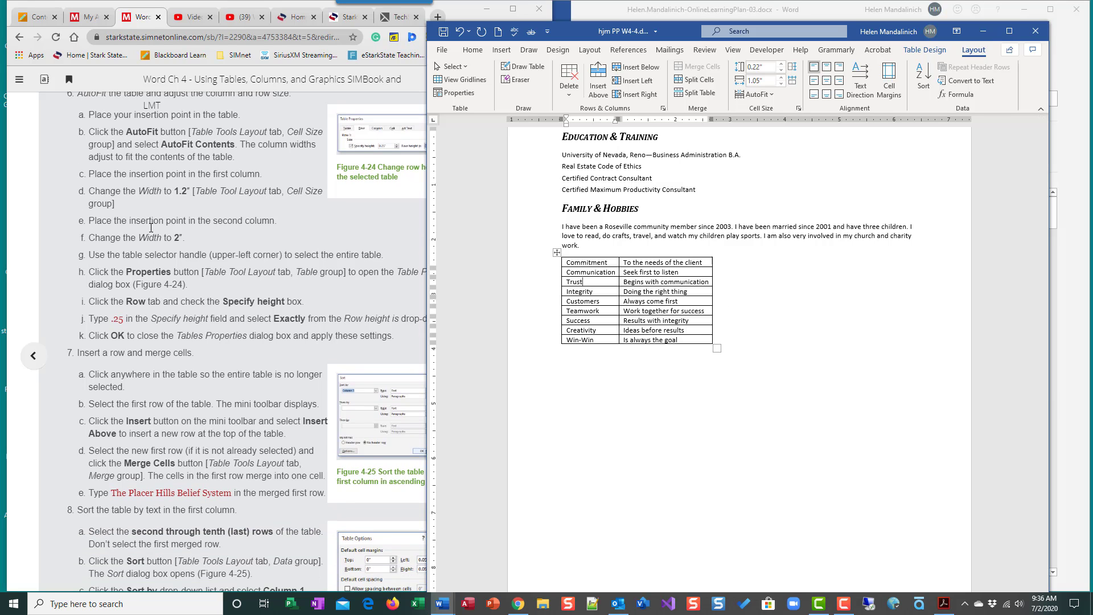
click(590, 263)
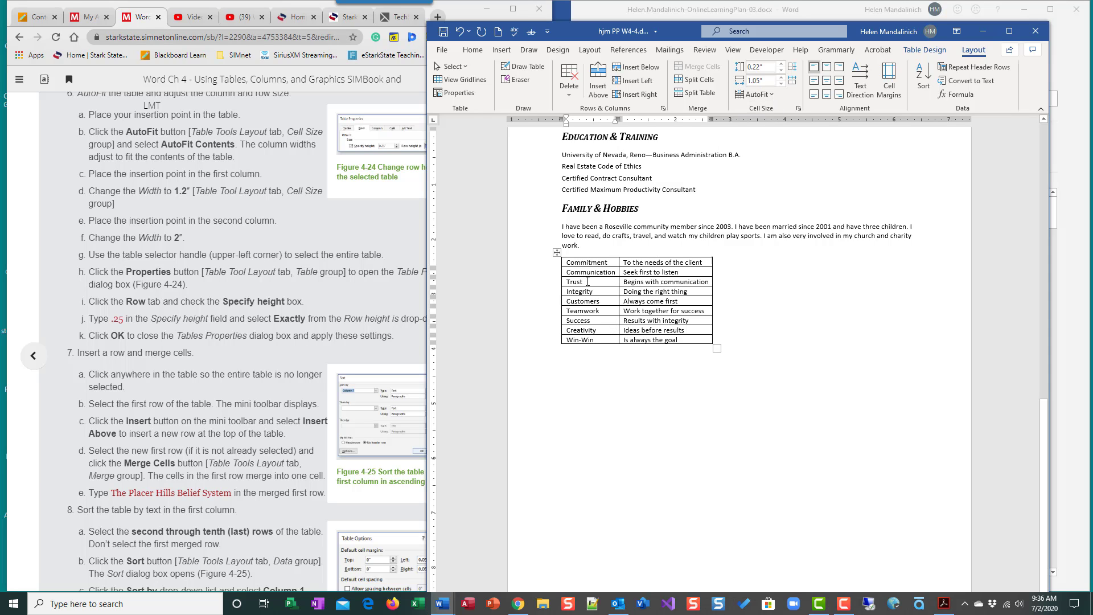
click(583, 310)
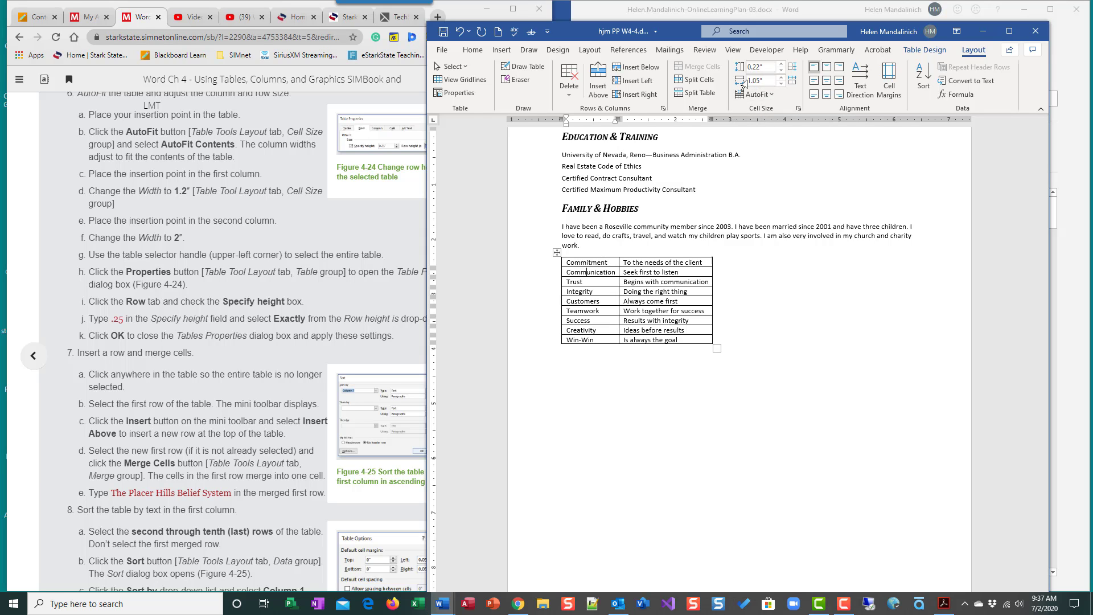
click(781, 78)
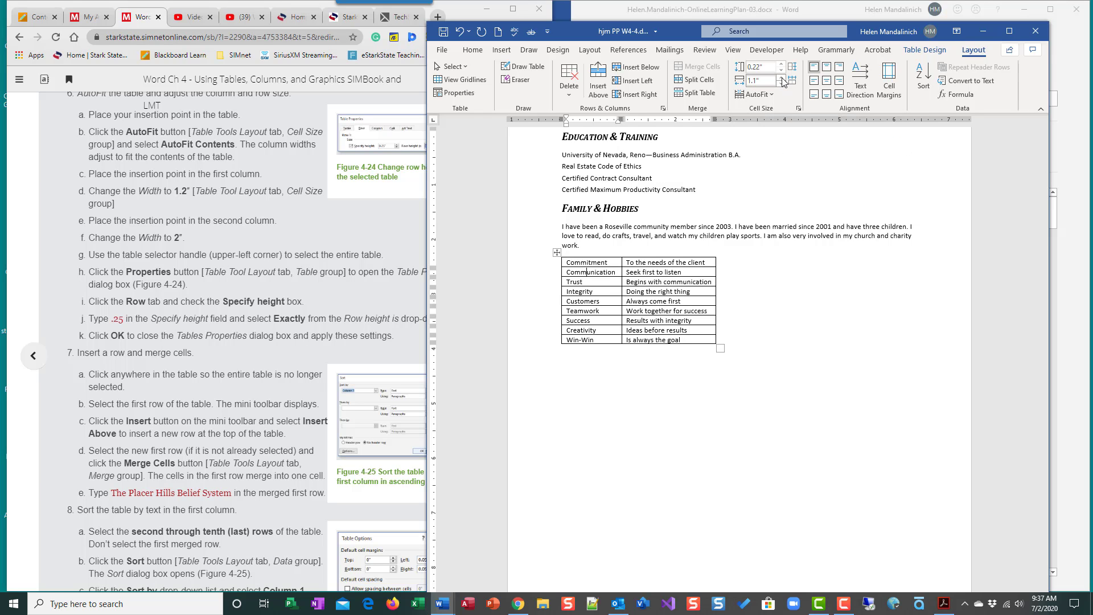
click(781, 77)
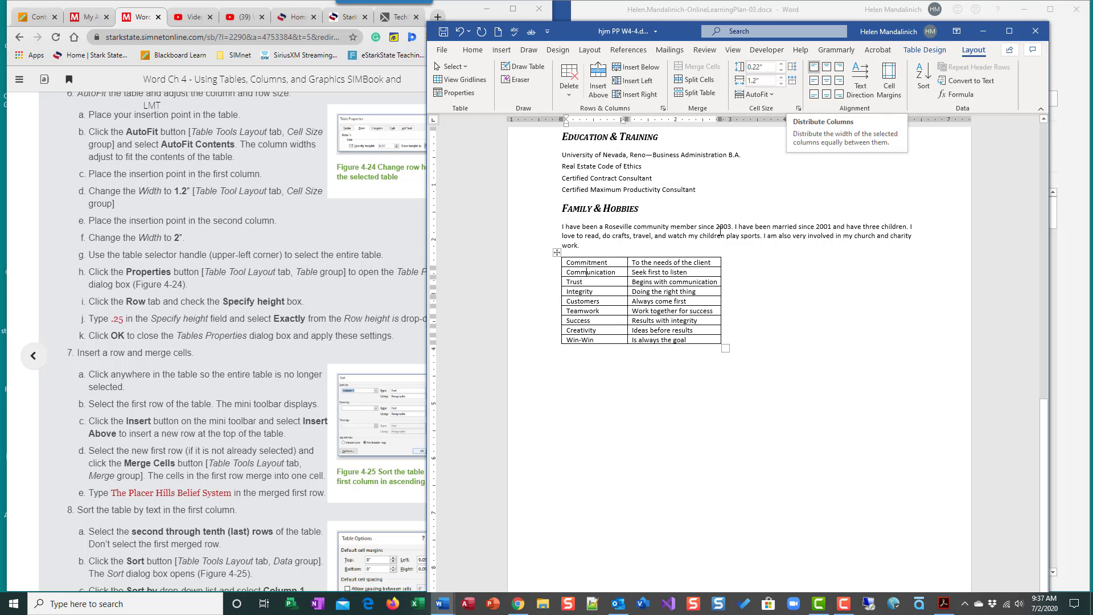
Set the width of the table's second column to 2".
click(677, 289)
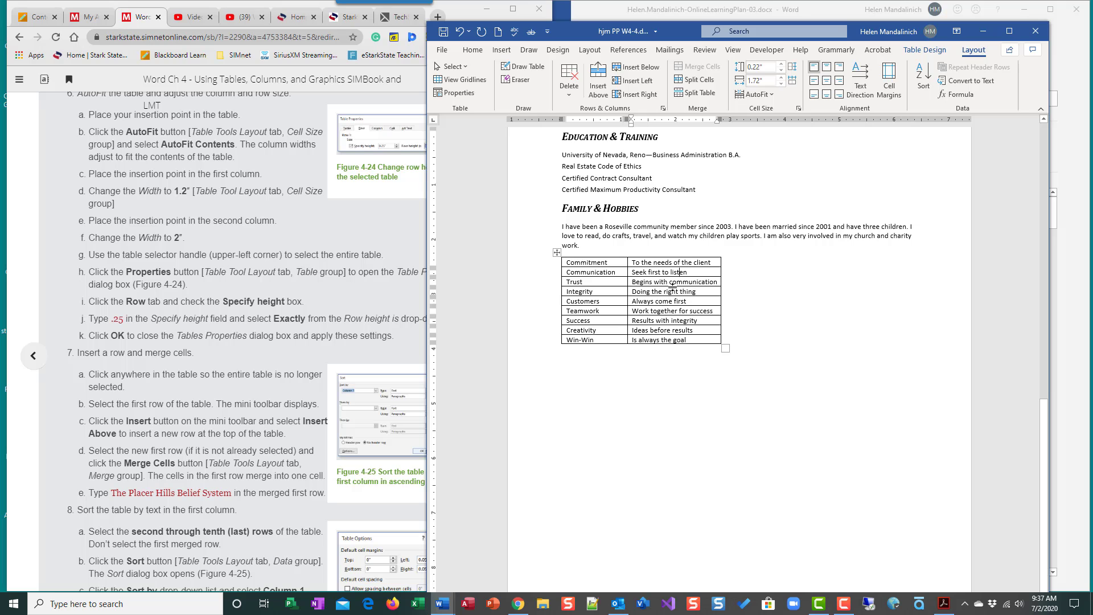
click(781, 78)
click(781, 78)
click(781, 78)
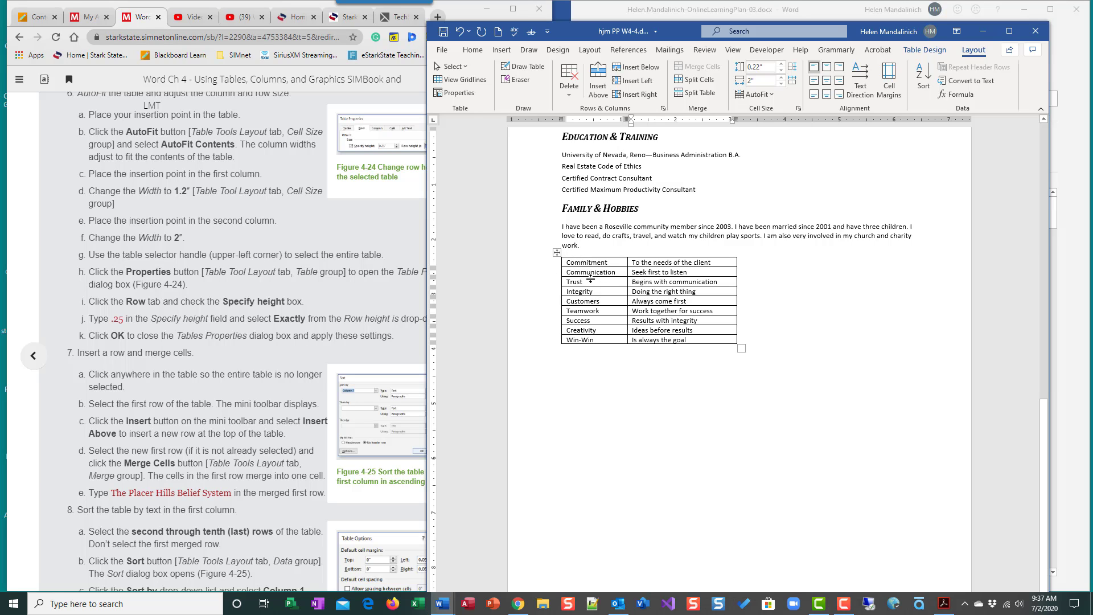
Set the height of all the table's rows to exactly 0.25".
click(556, 254)
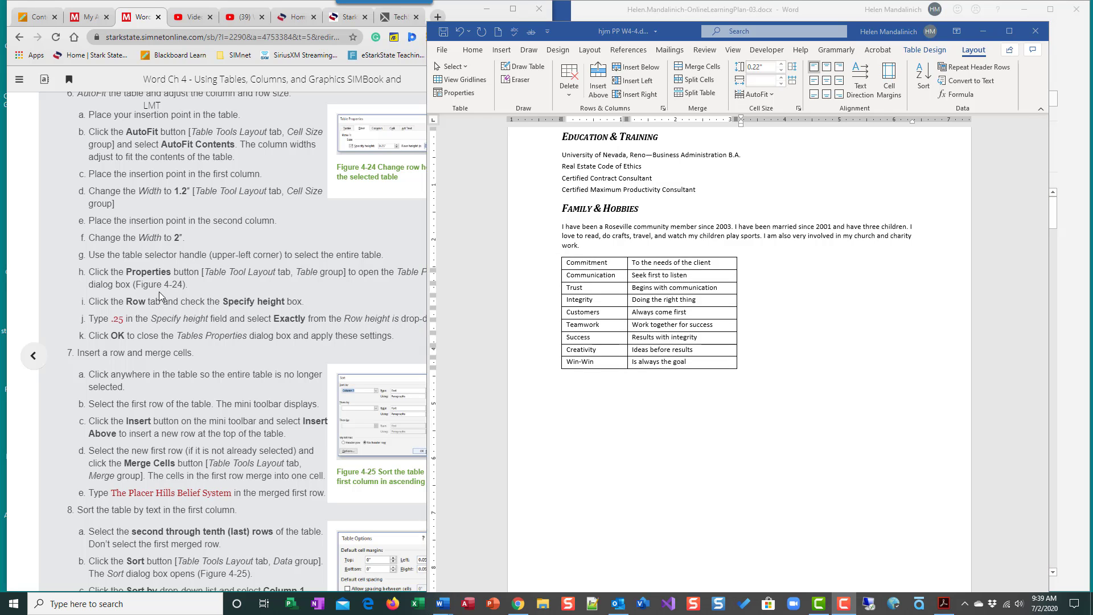
click(798, 108)
click(799, 108)
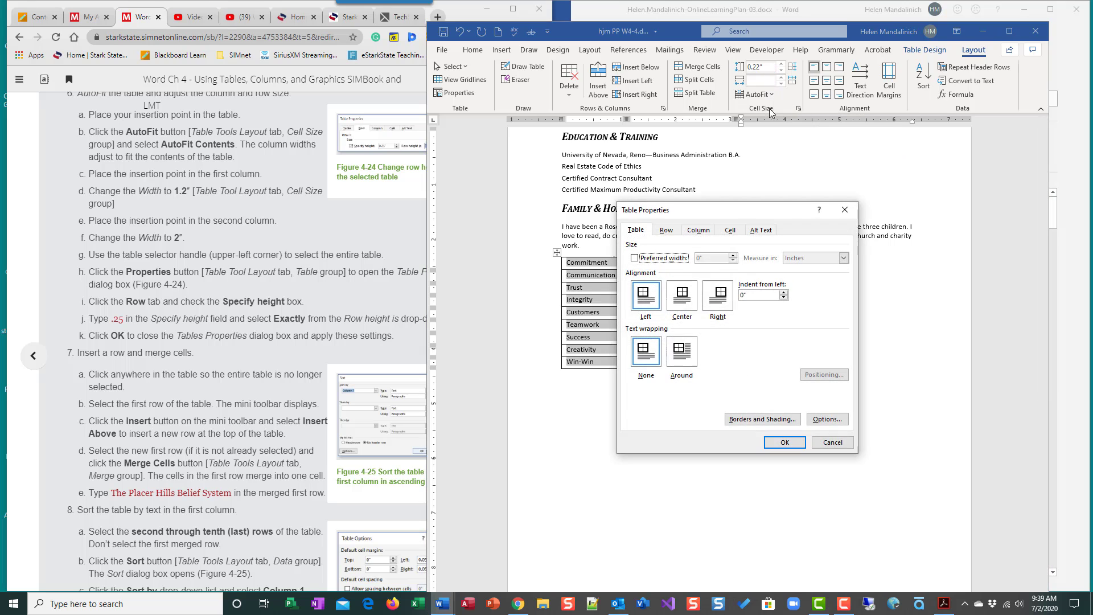
click(671, 232)
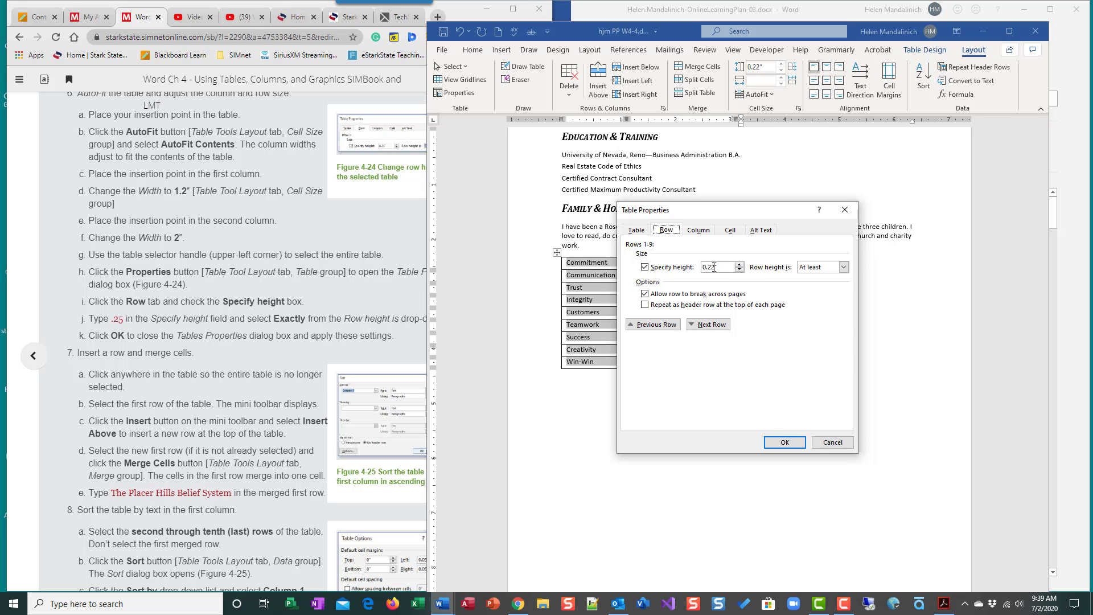
click(713, 266)
text(5)
click(843, 269)
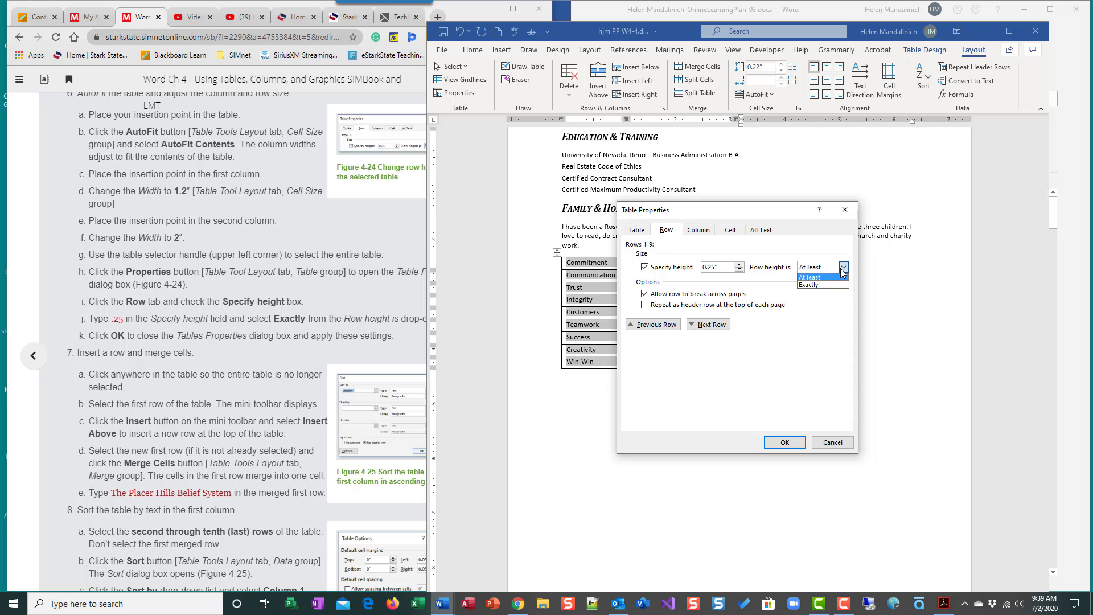
click(823, 285)
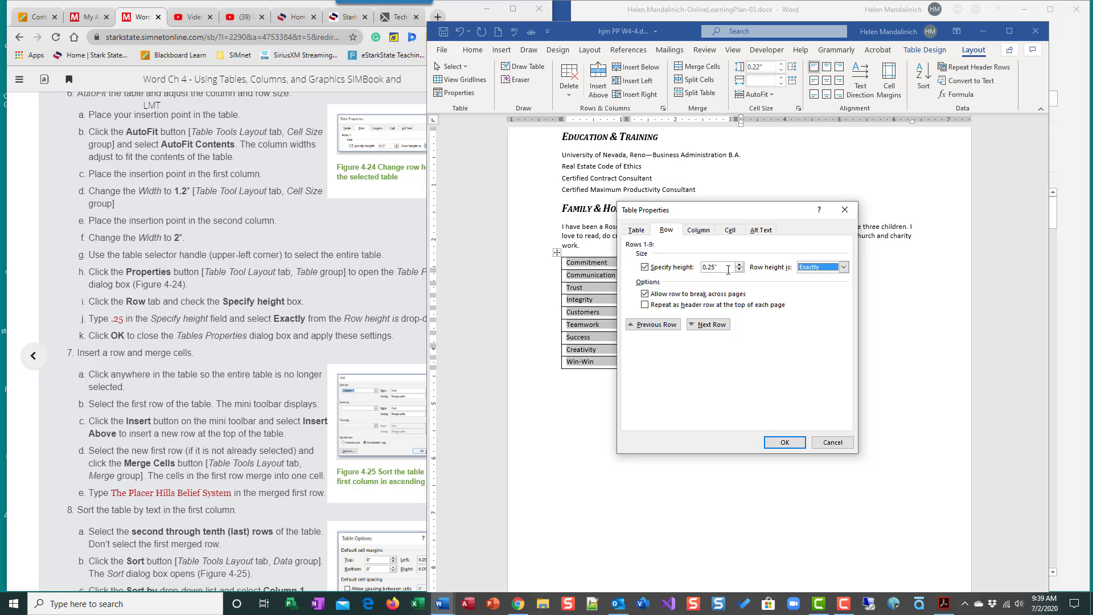
click(785, 443)
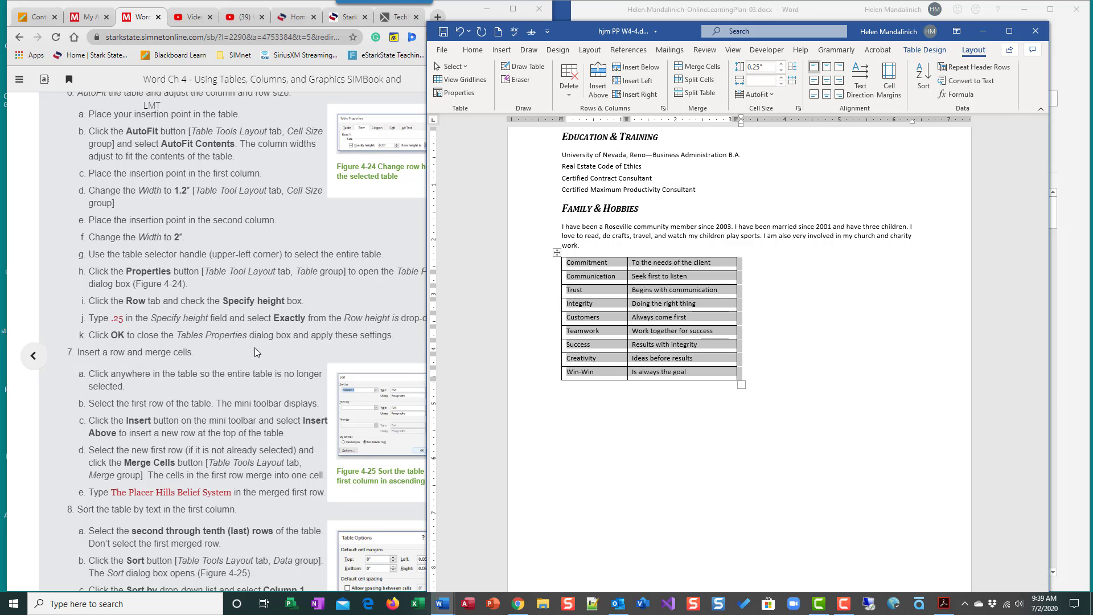
Insert a new row at the top of the table, above the Commitment row.
scroll(293, 344, down, 2)
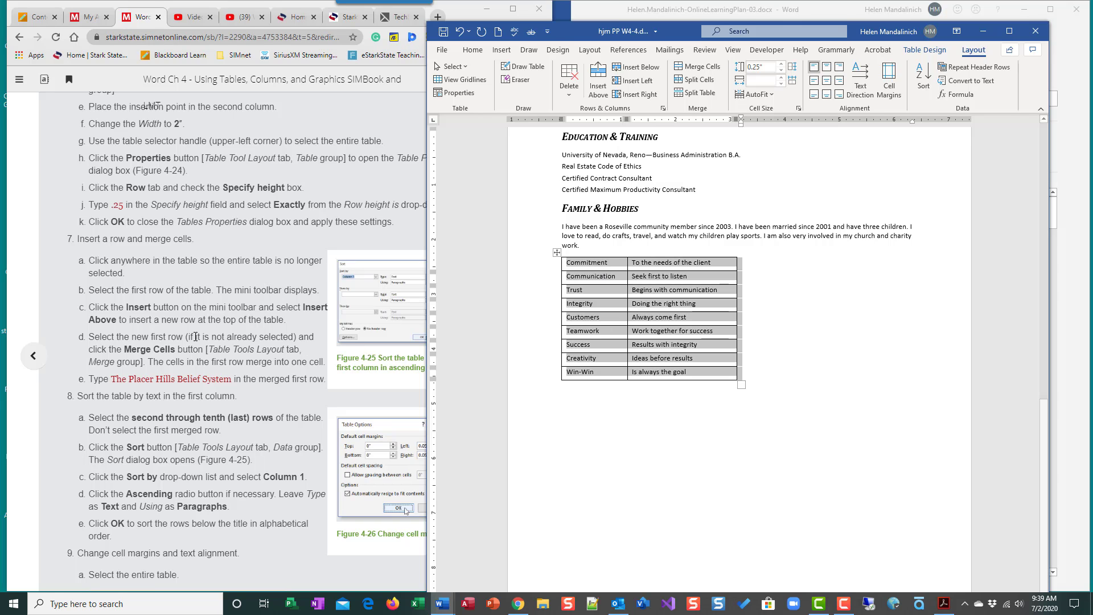
click(822, 395)
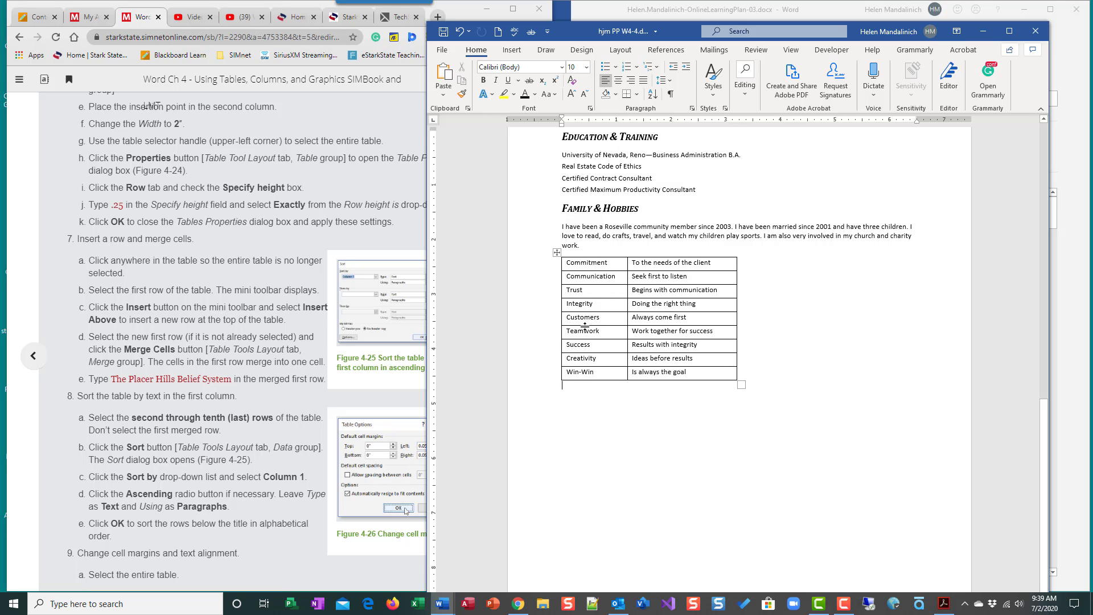
scroll(93, 159, down, 1)
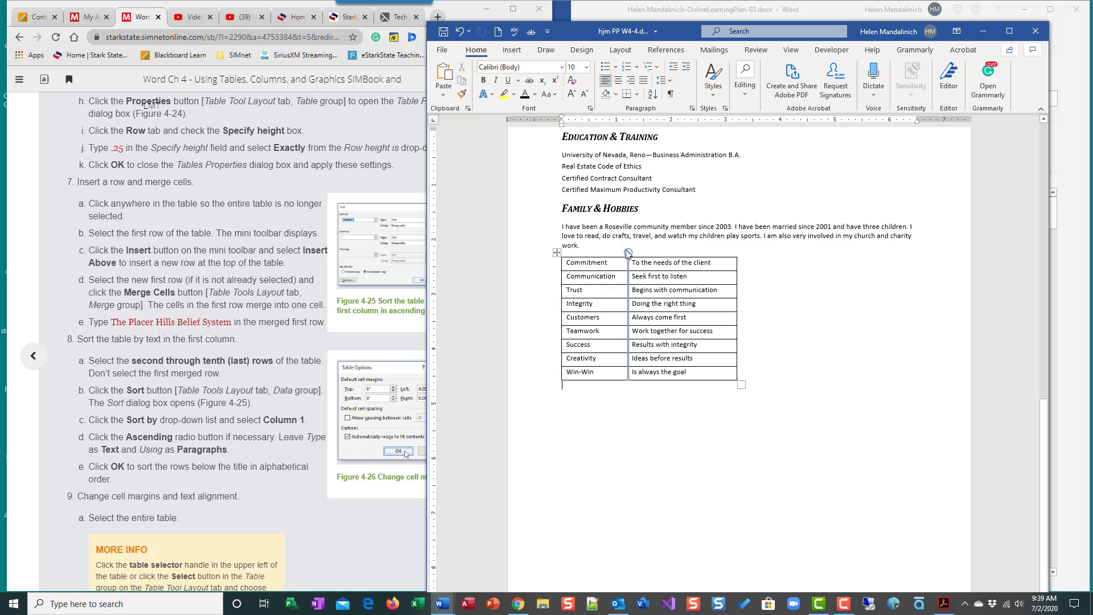
click(601, 261)
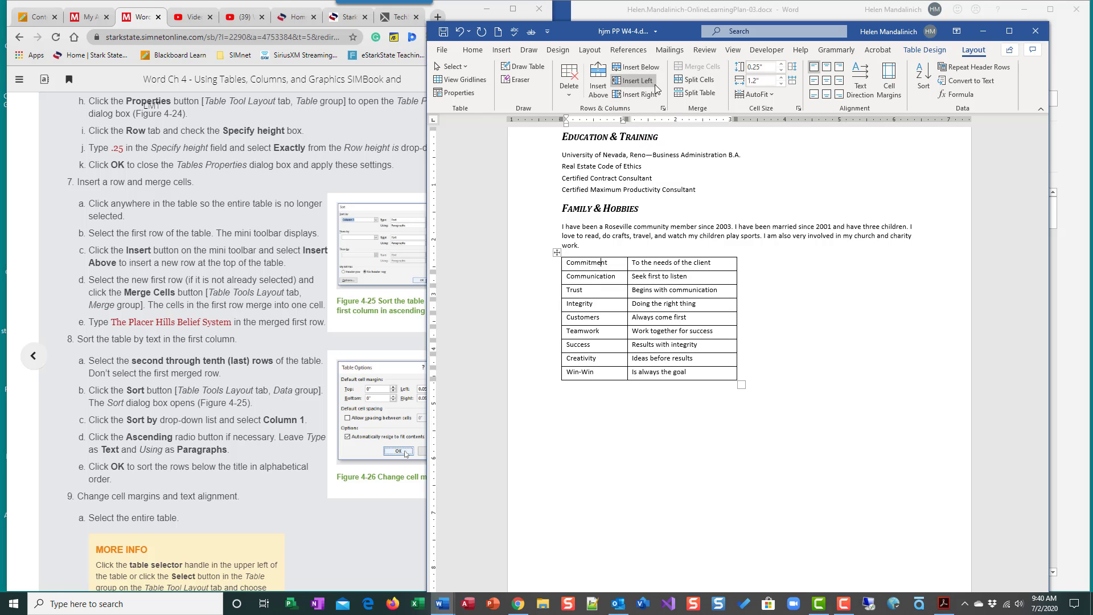
click(597, 82)
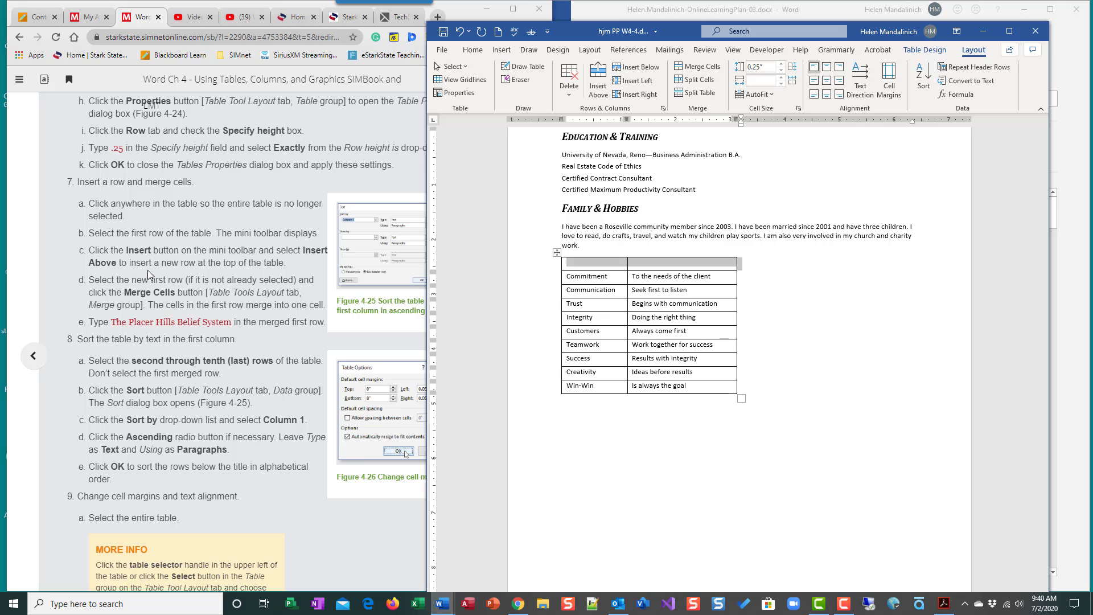
Merge the two cells of the new first row into a single cell.
click(583, 264)
drag(575, 265, 683, 265)
click(699, 69)
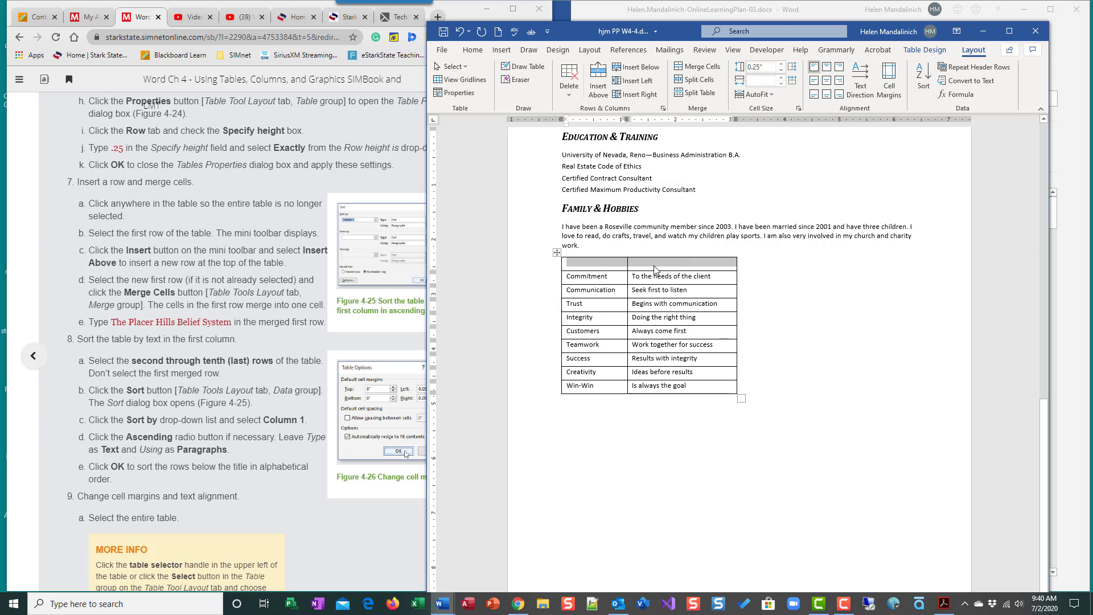
click(694, 68)
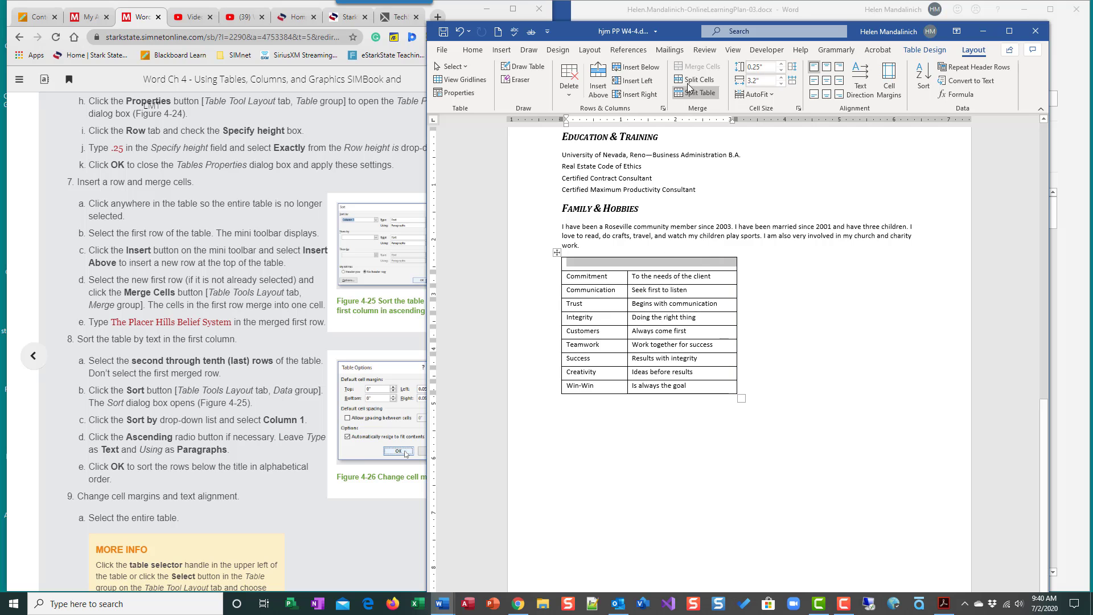
Enter the title The Placer Hills Belief System in the merged first row.
click(622, 265)
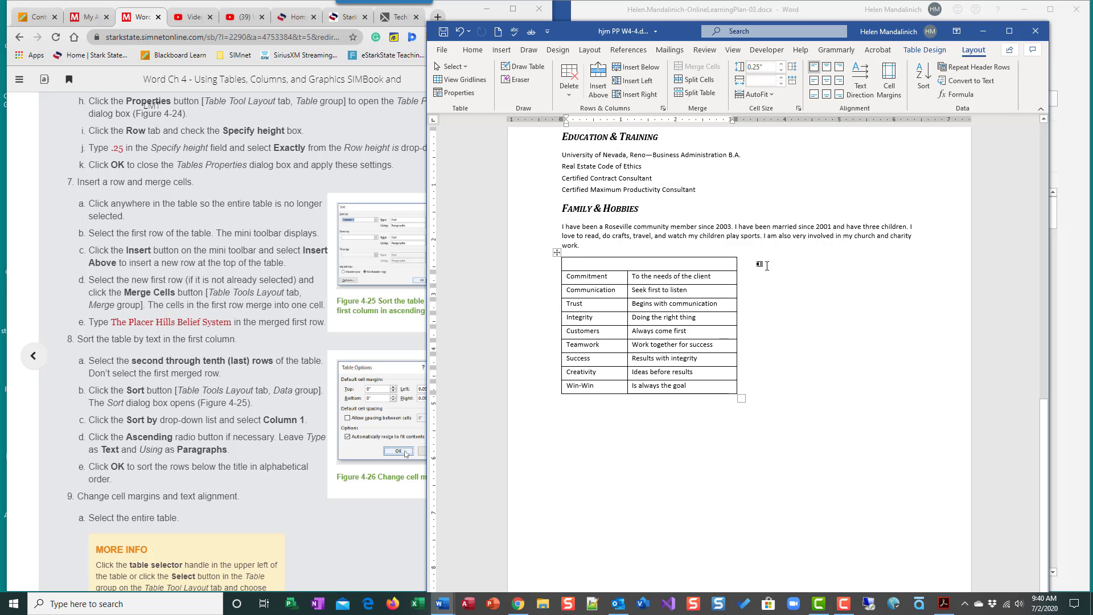
text(The Plac)
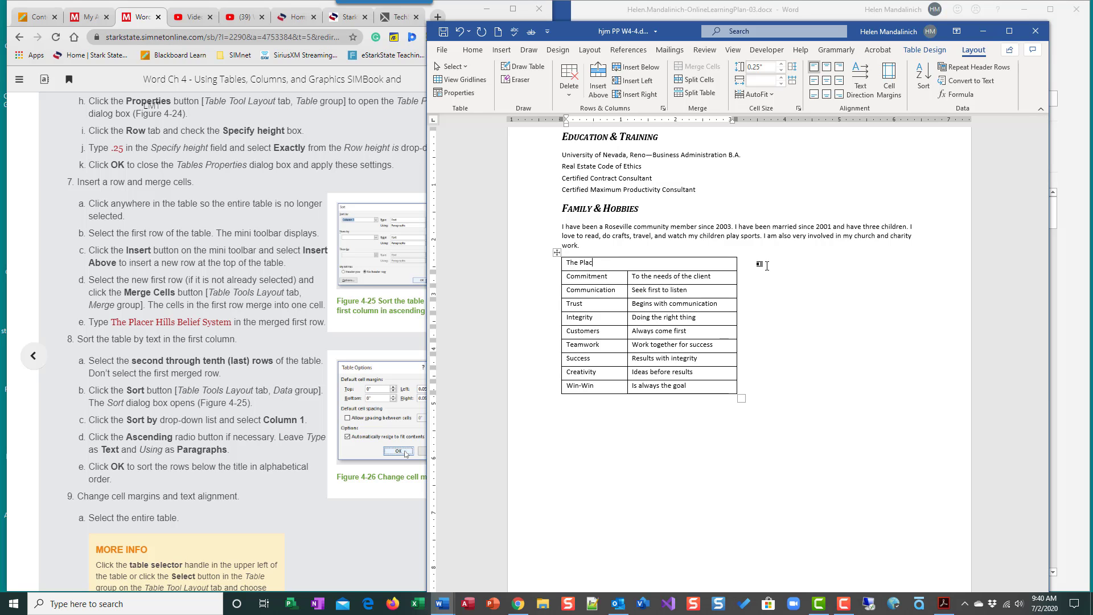
text(er Hills Belief System)
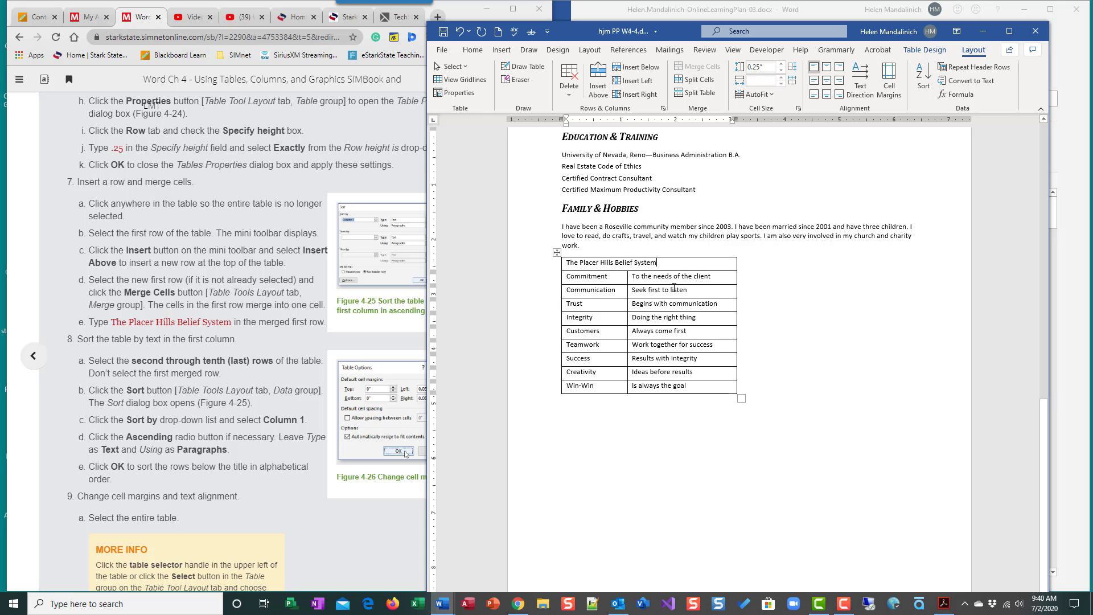
Sort the table rows below the title by Column 1 as text in ascending order.
scroll(151, 357, down, 3)
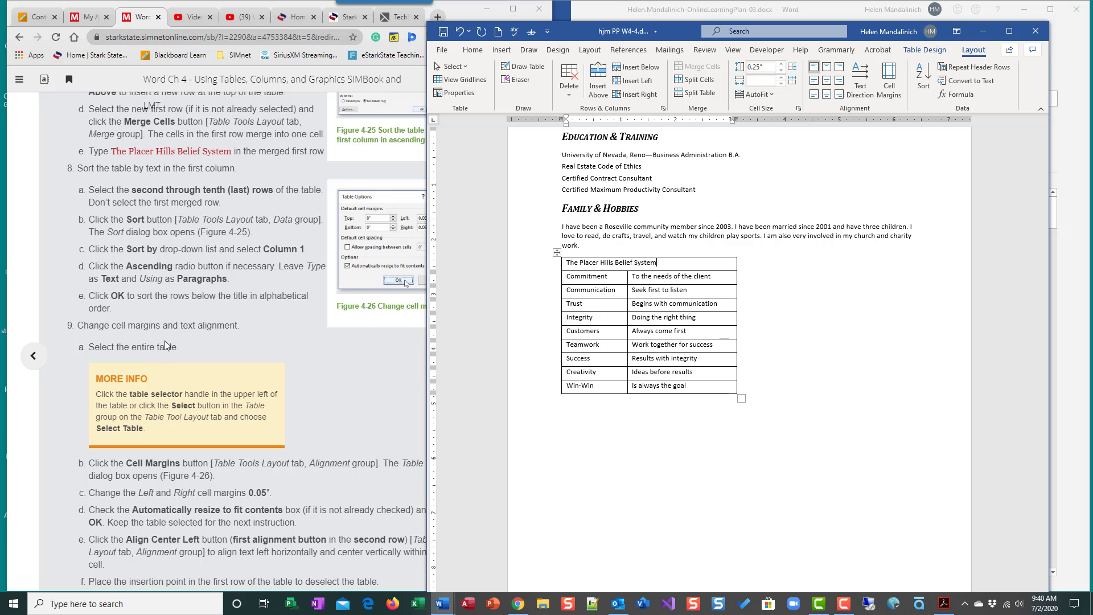
scroll(165, 345, down, 5)
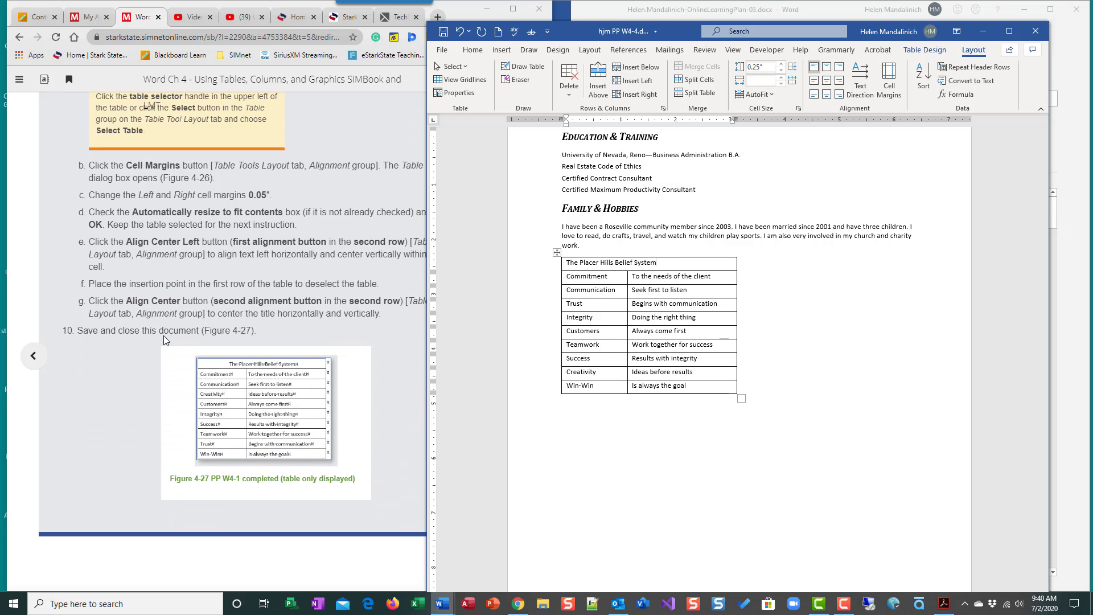
scroll(163, 337, up, 5)
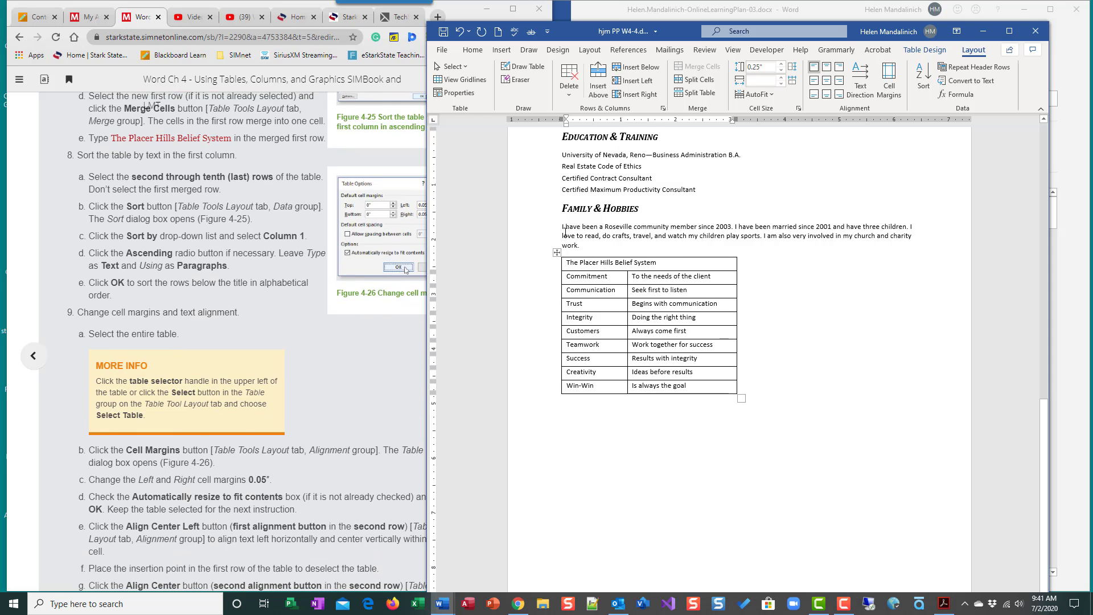
click(586, 276)
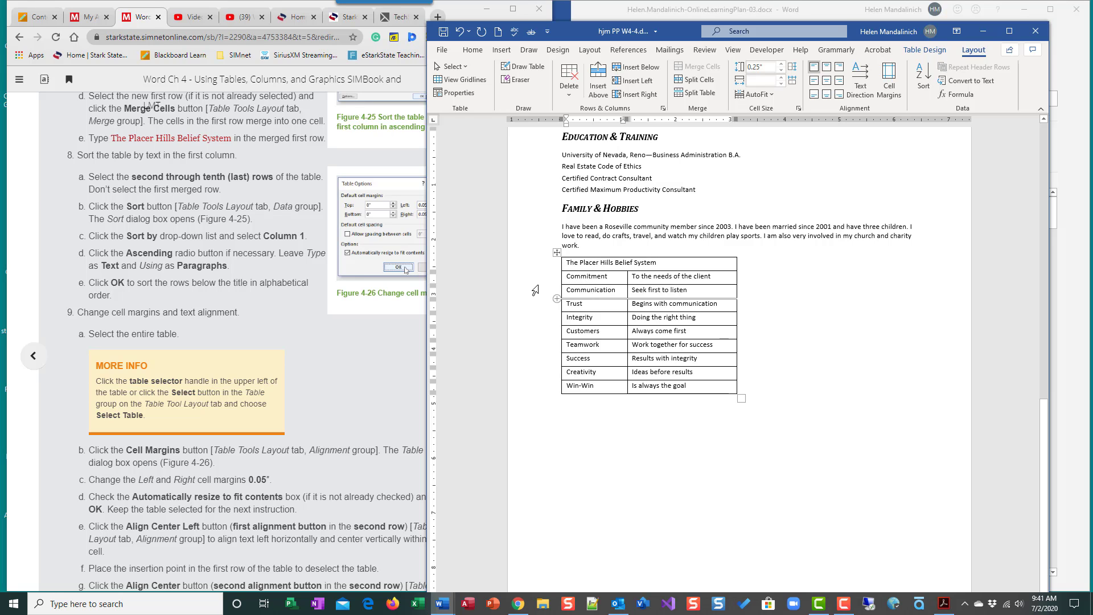
drag(548, 290, 571, 393)
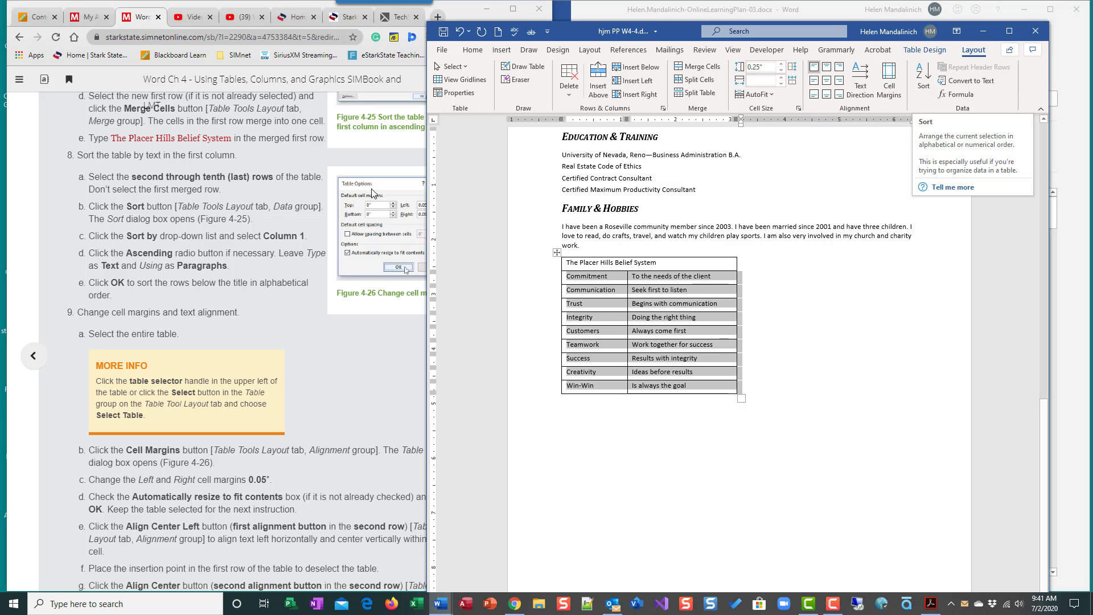
click(924, 84)
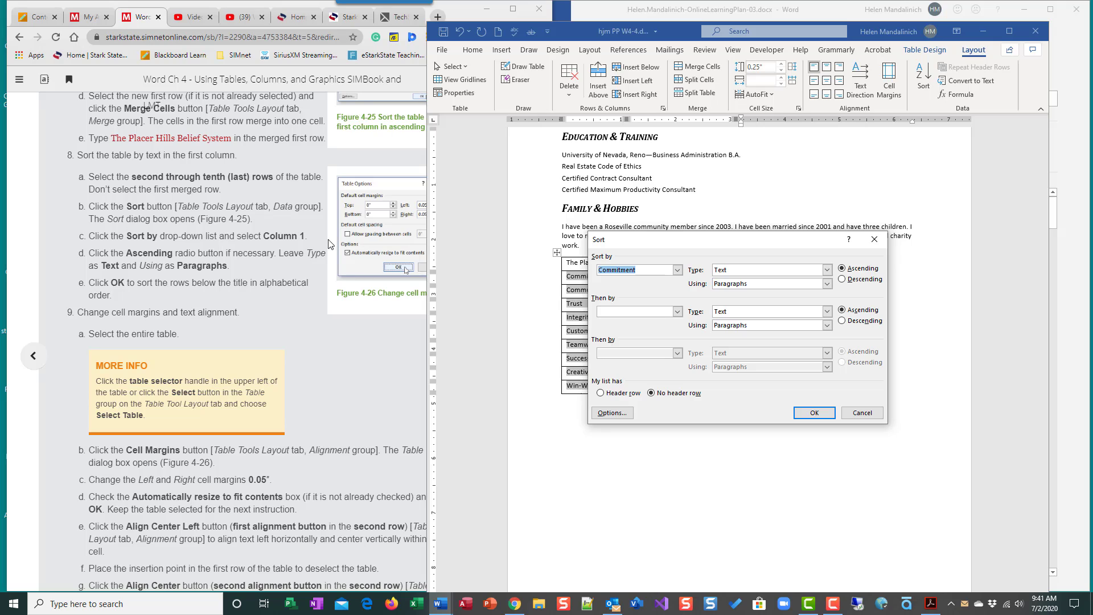
click(678, 271)
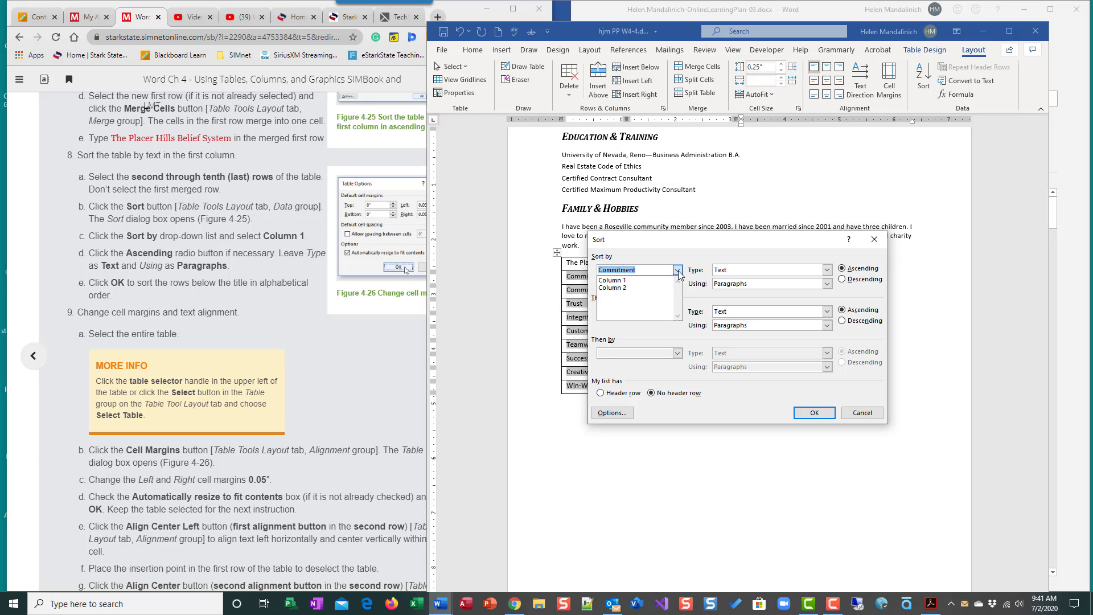
click(649, 280)
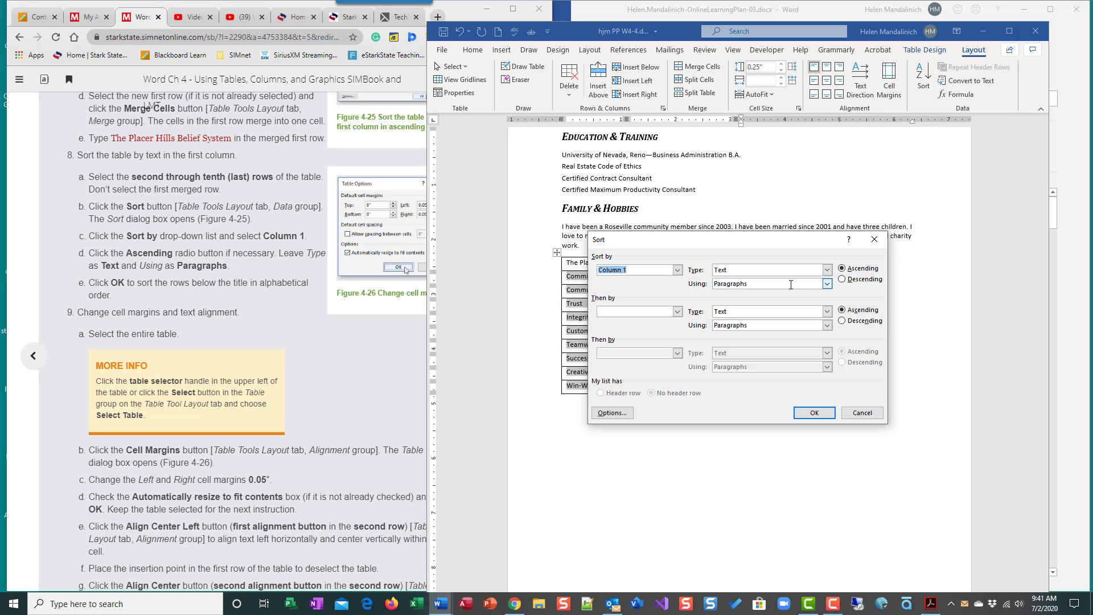
click(808, 413)
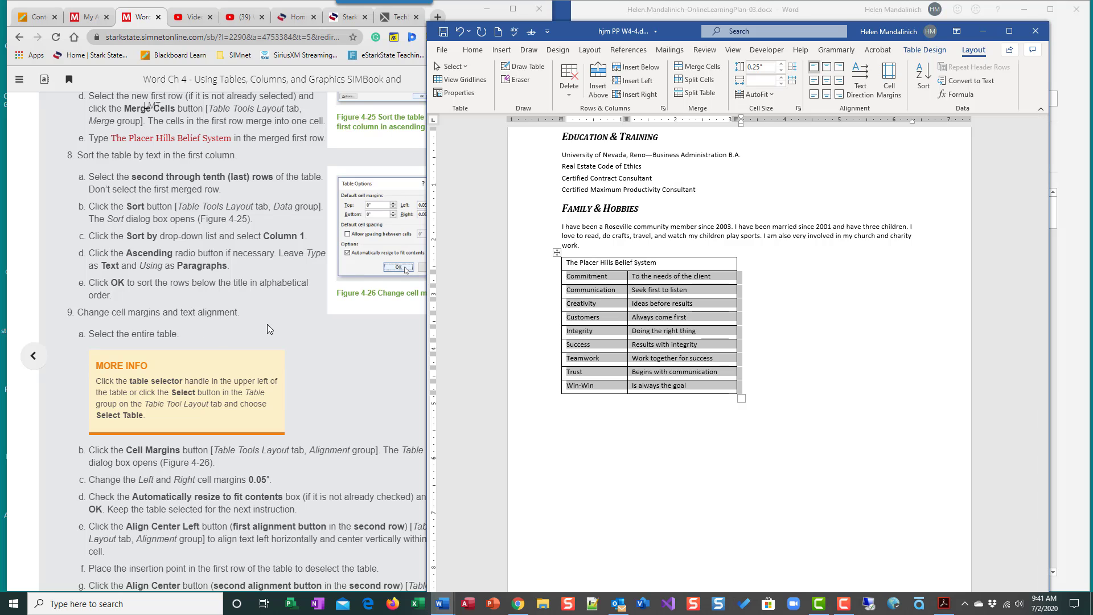
Select the entire table and narrow the document window to uncover the full cell margin and alignment instructions.
scroll(268, 327, down, 3)
scroll(323, 326, down, 1)
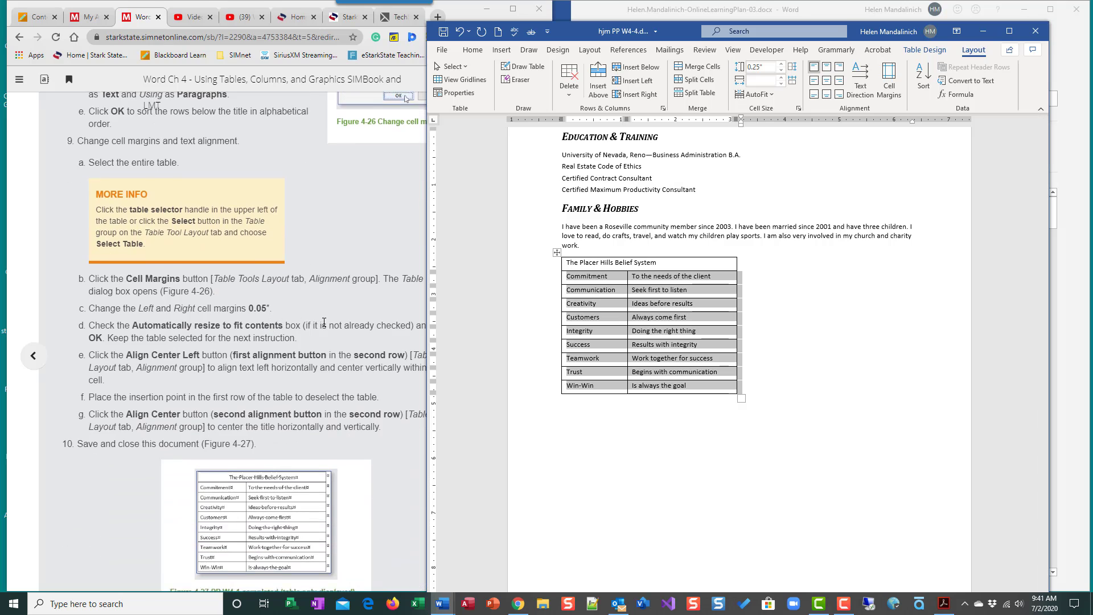
click(875, 385)
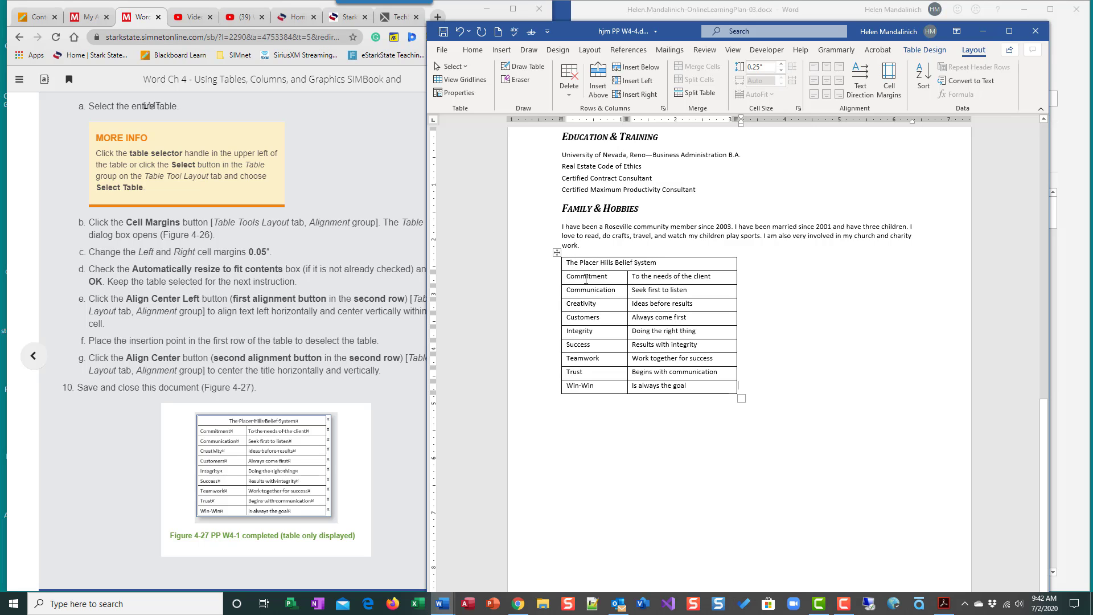
click(557, 252)
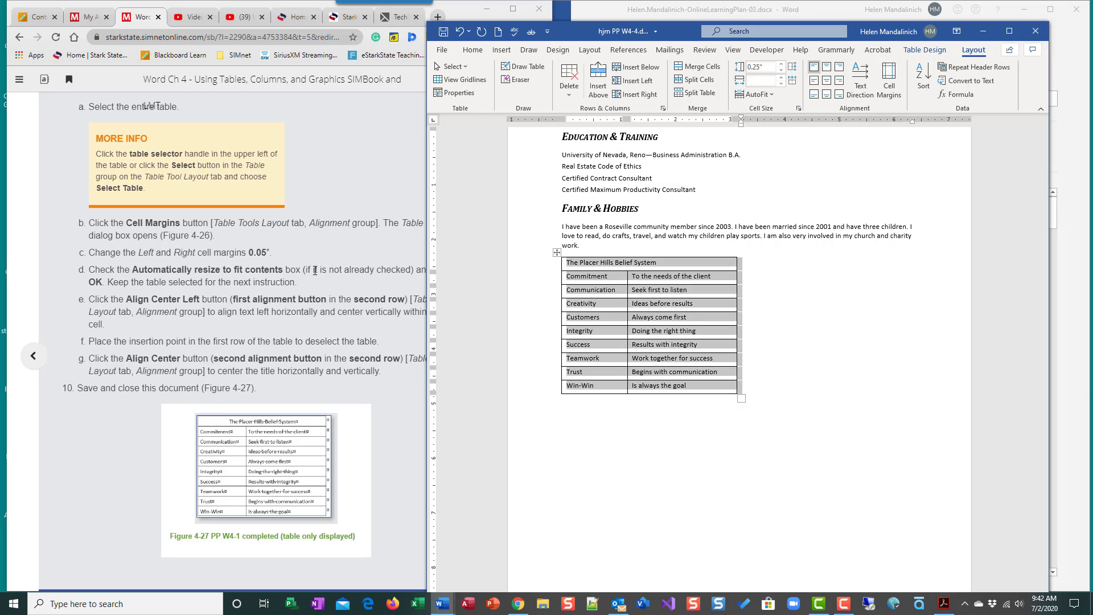
scroll(315, 270, up, 2)
scroll(340, 224, down, 2)
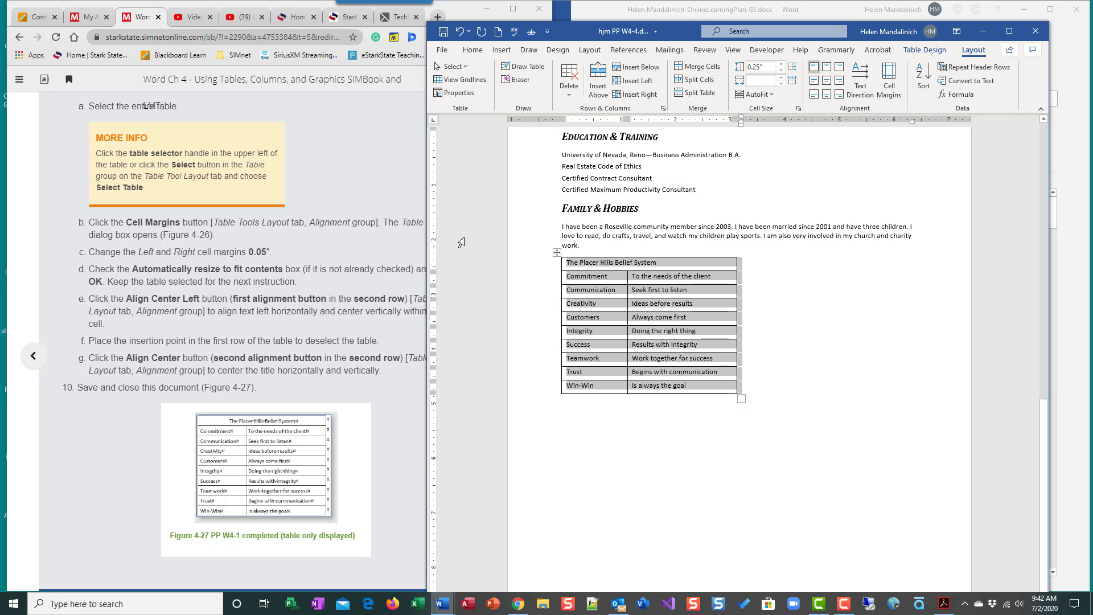
drag(426, 236, 477, 236)
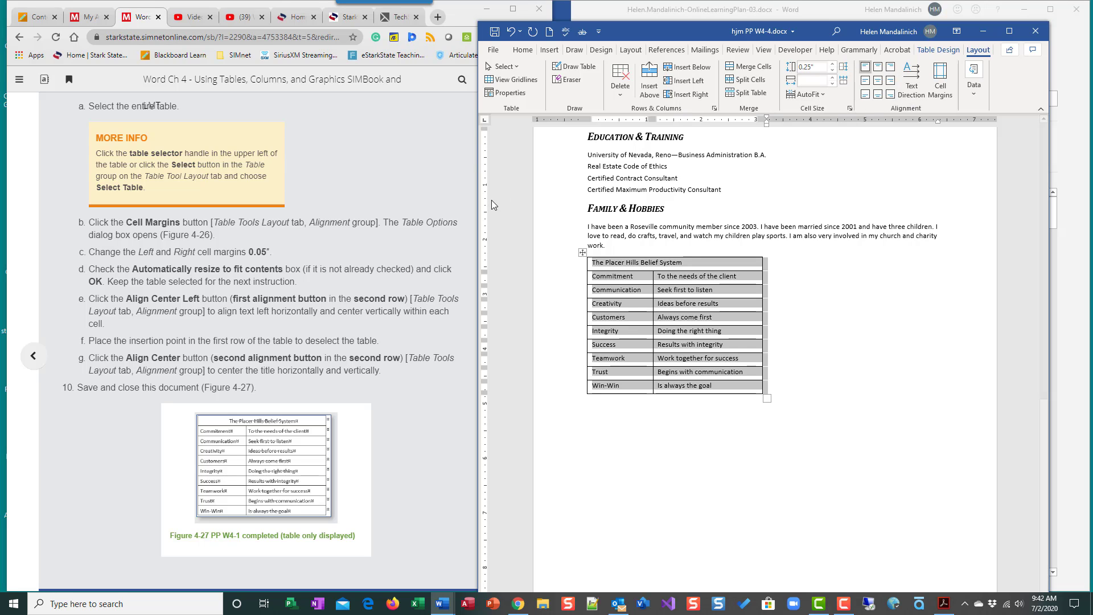
Set the table's default left and right cell margins to 0.05".
click(940, 84)
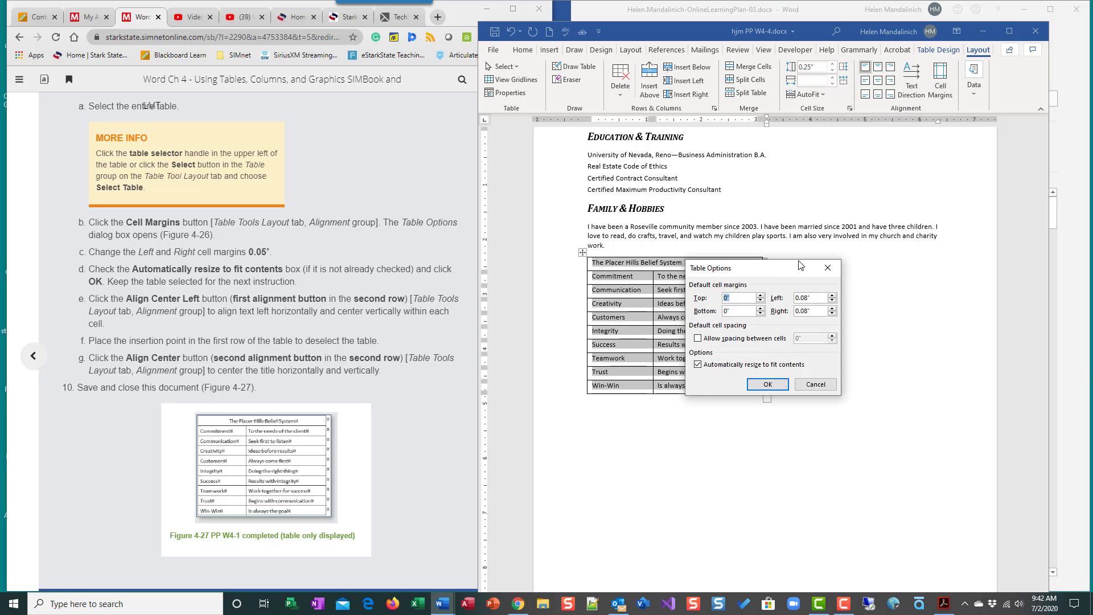
drag(803, 267, 831, 156)
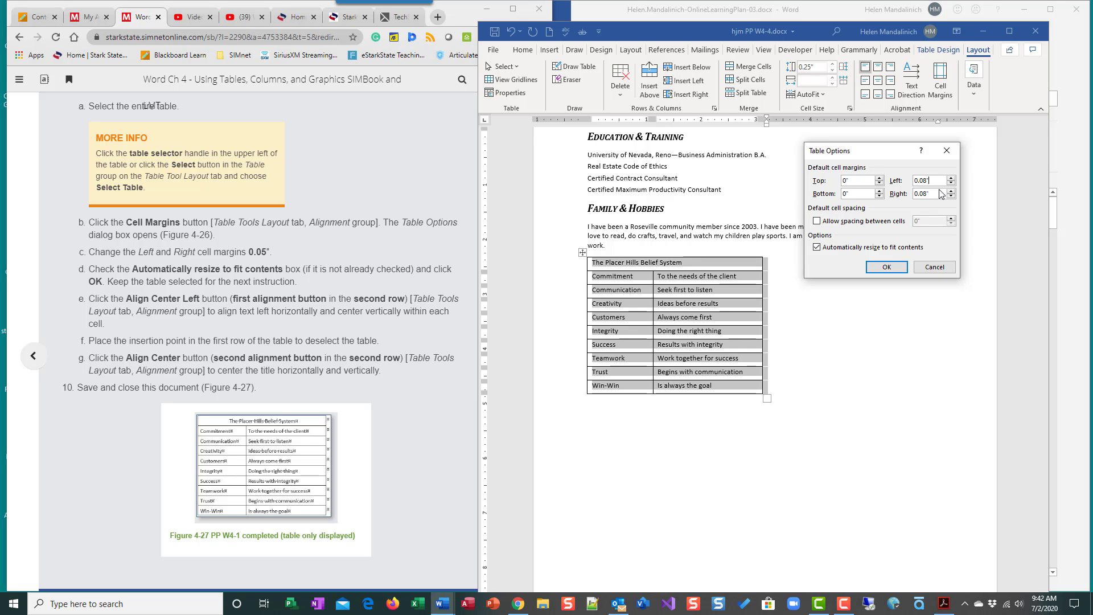
key(BackSpace)
key(BackSpace)
click(941, 193)
text(5)
click(892, 273)
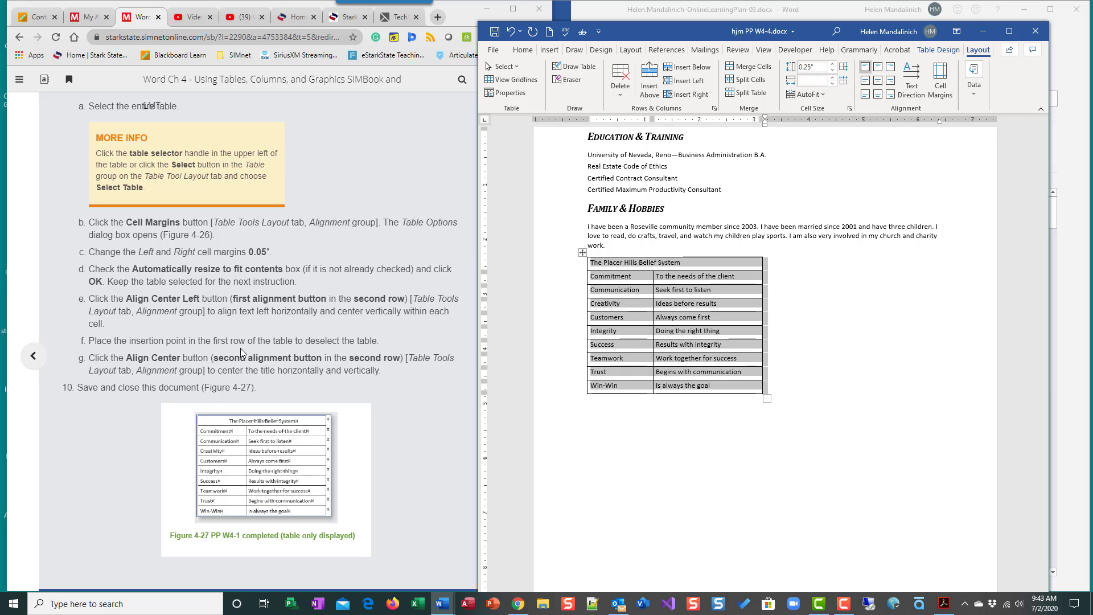
Apply Align Center Left to the text in all cells of the selected table.
scroll(241, 348, down, 1)
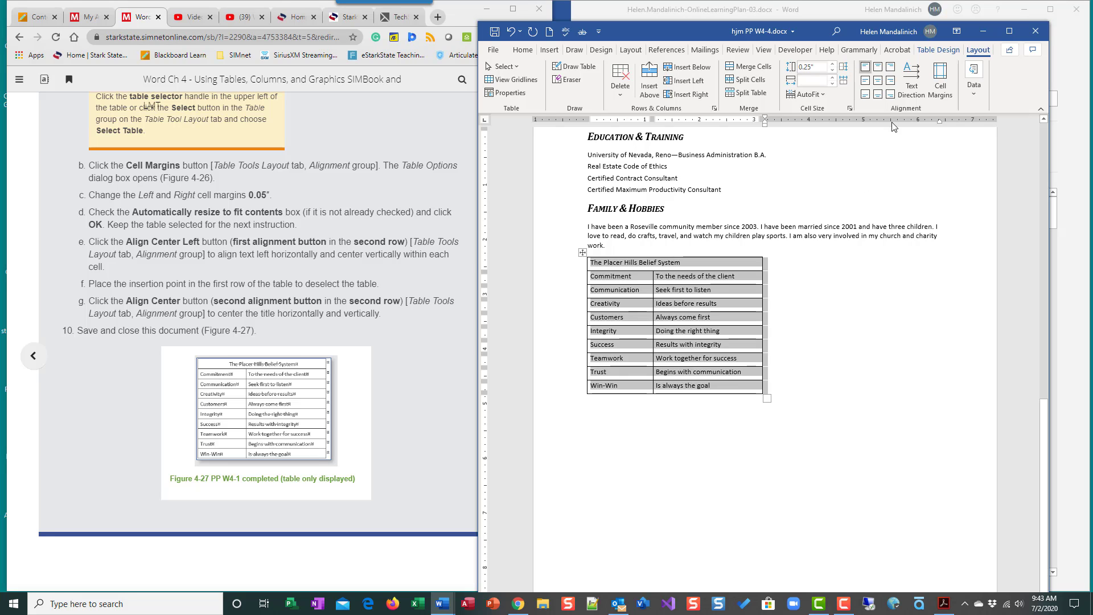
click(868, 84)
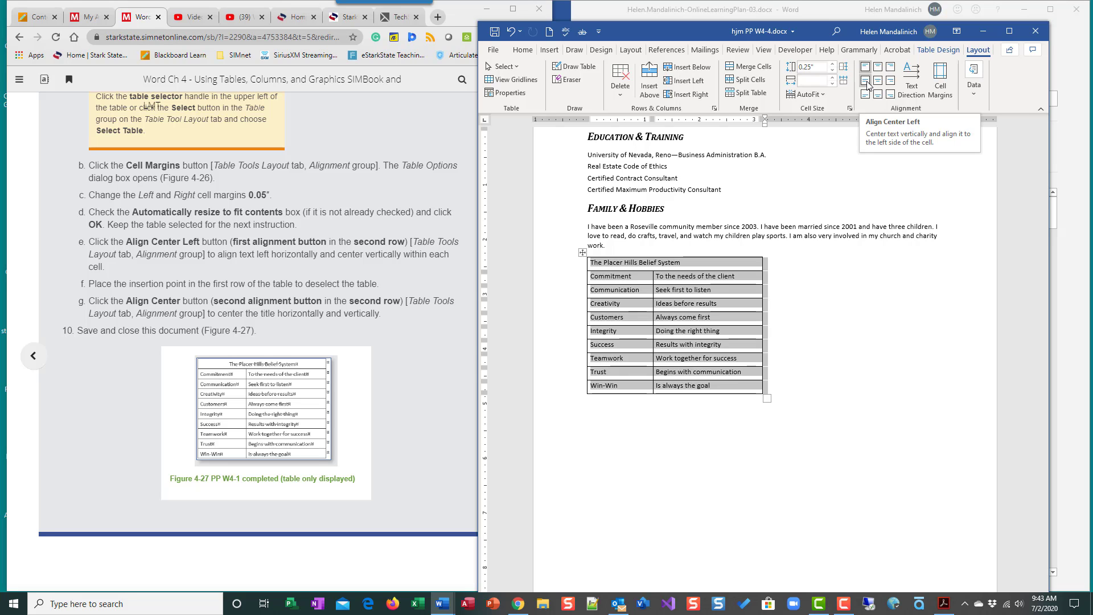
Undo and reapply the Align Center Left alignment on the whole selected table to compare the text's vertical position.
click(867, 84)
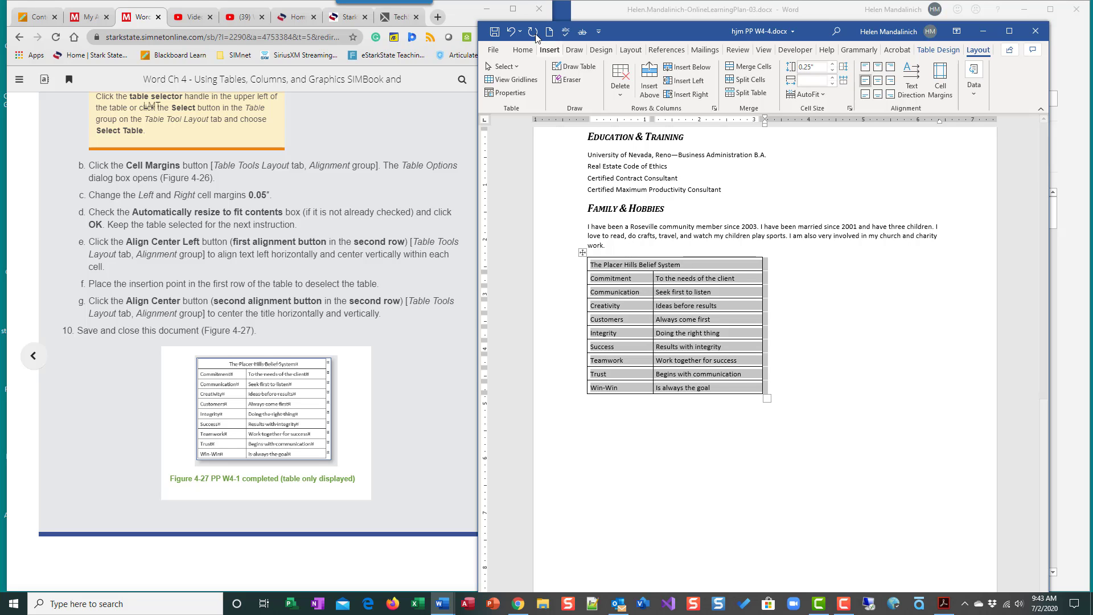
click(511, 31)
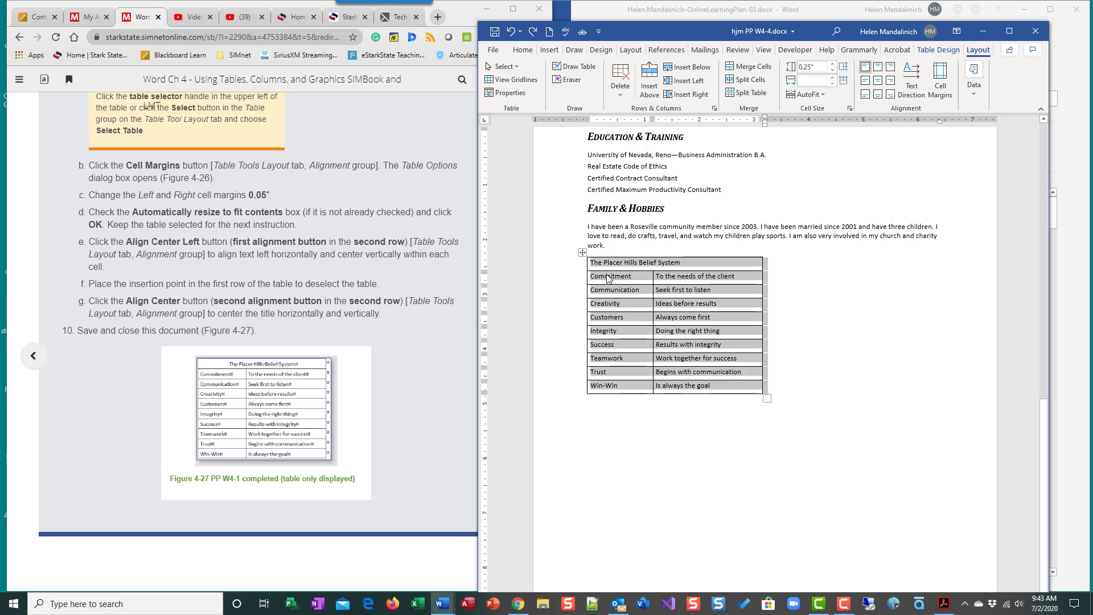
click(865, 81)
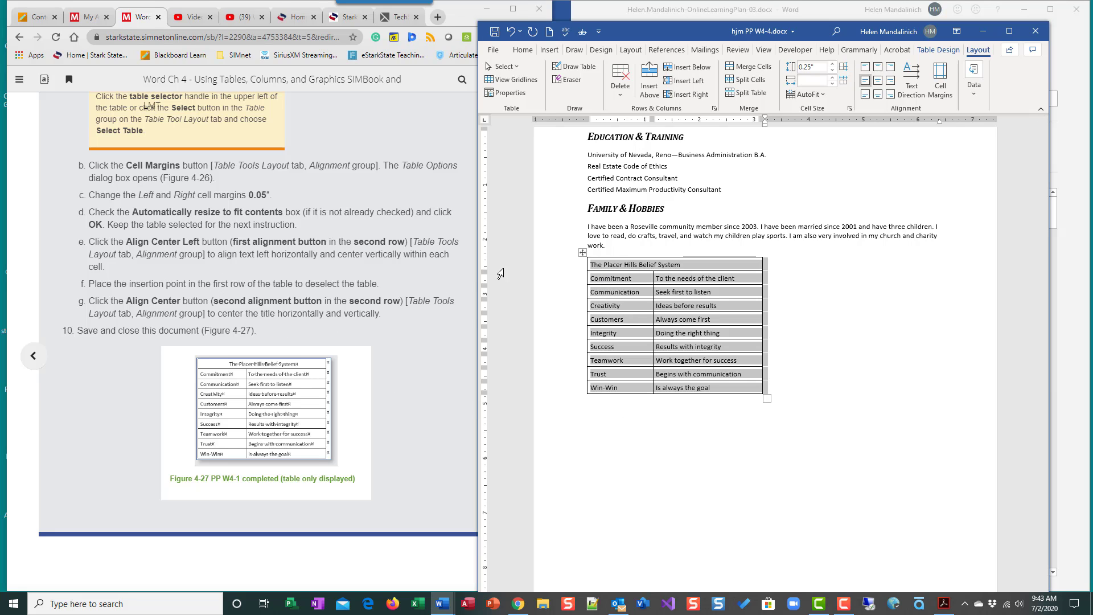
Center the title "The Placer Hills Belief System" horizontally and vertically in the table's first row with Align Center.
click(603, 265)
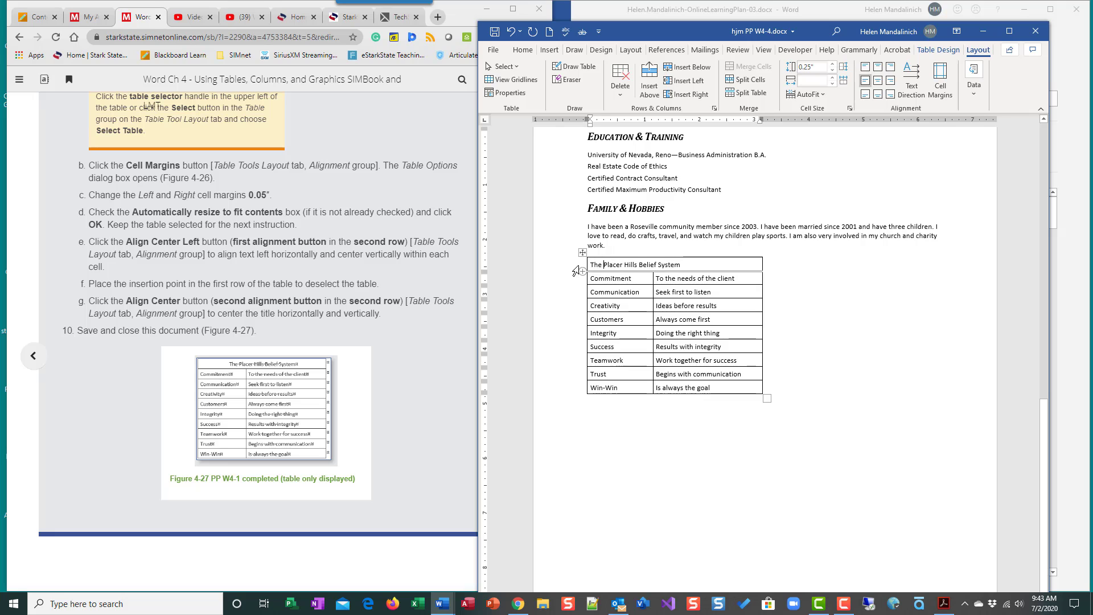
click(578, 267)
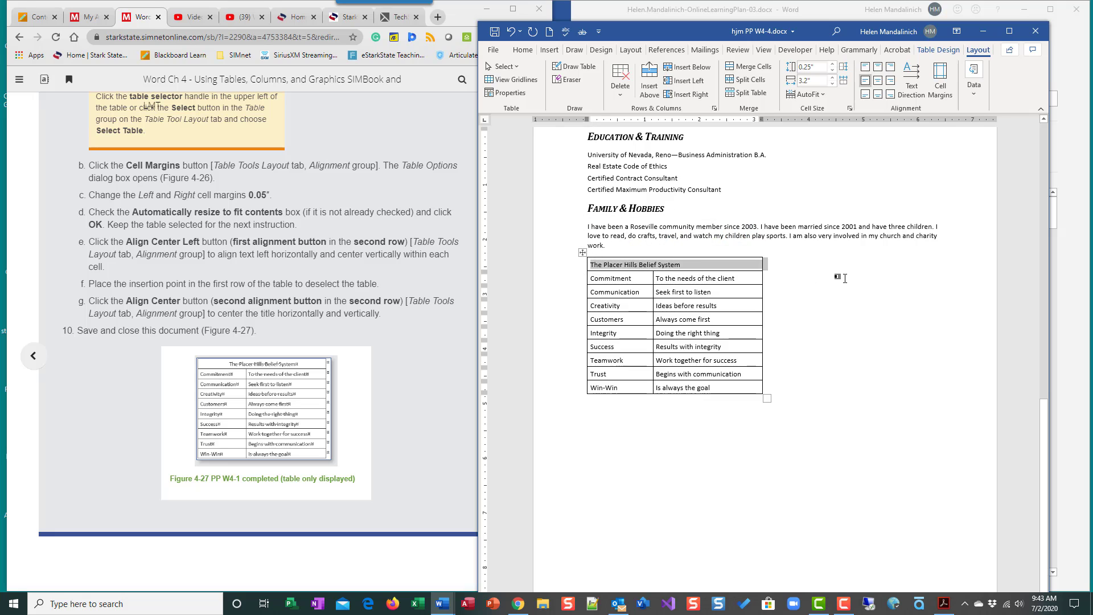
click(609, 266)
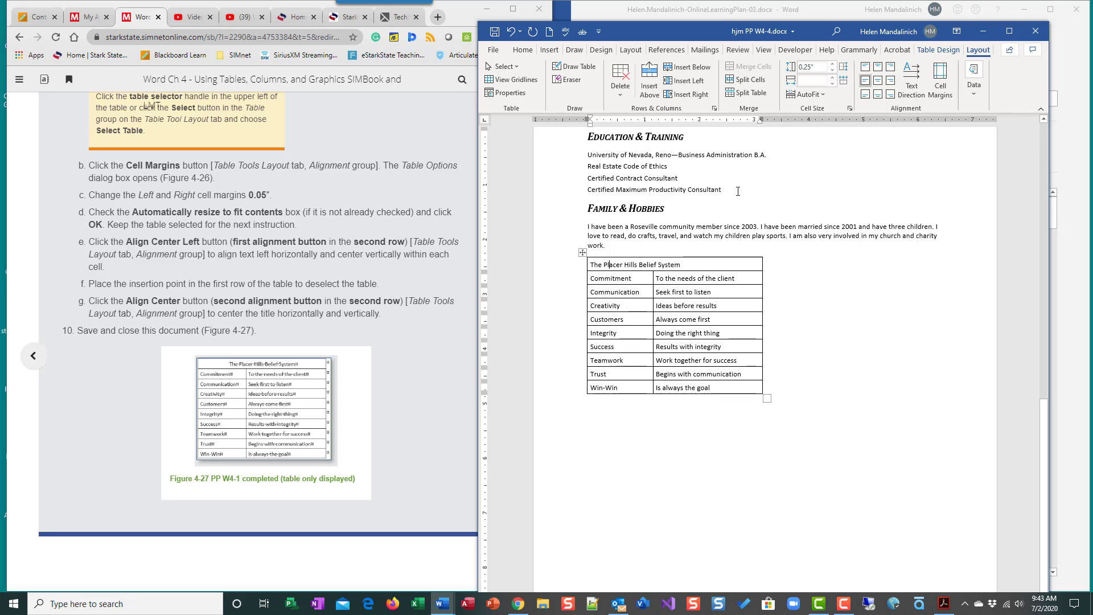
click(878, 68)
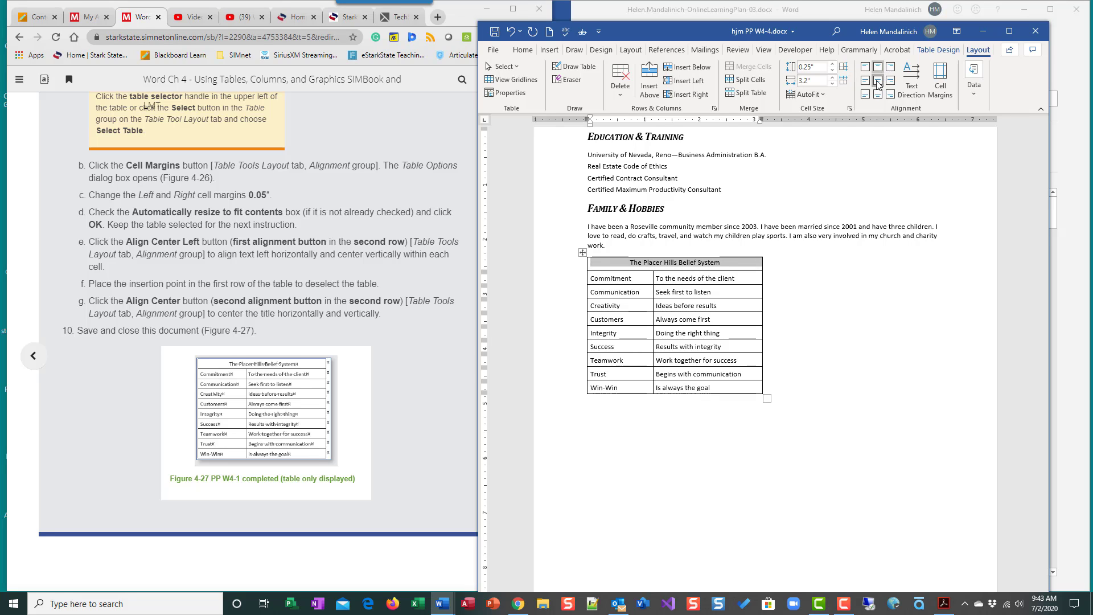
click(877, 80)
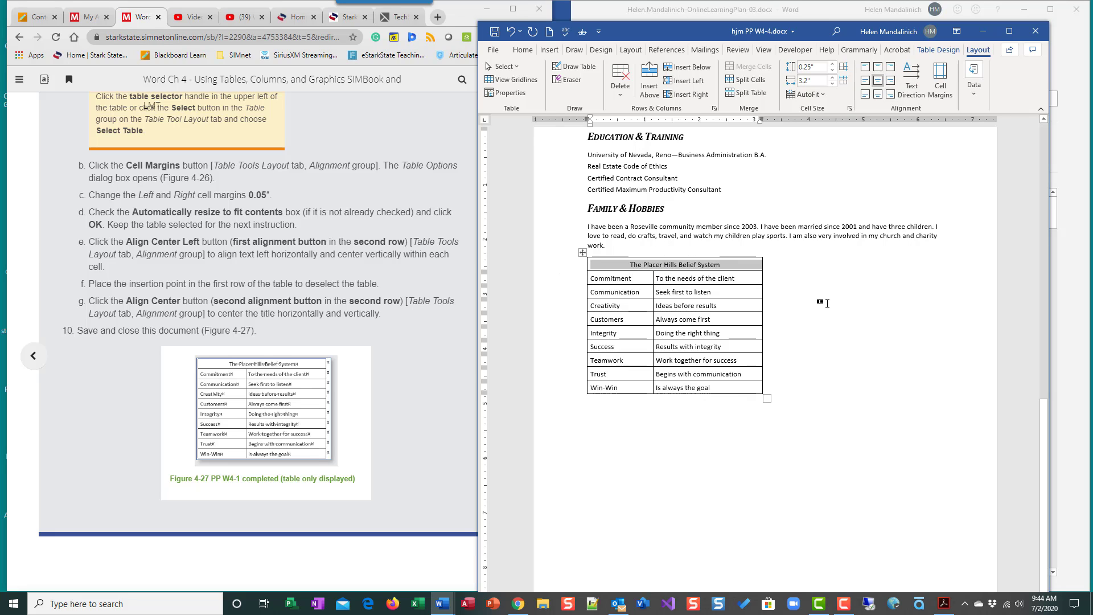
Check the finished table against the Figure 4-27 instructions and save the document.
click(400, 364)
click(599, 383)
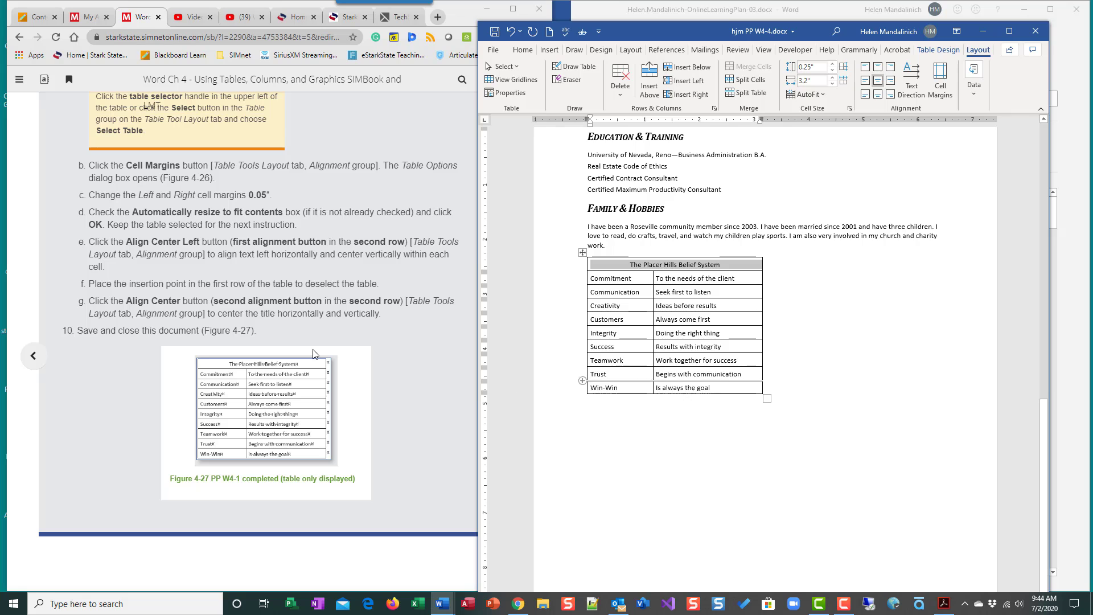
scroll(263, 418, up, 2)
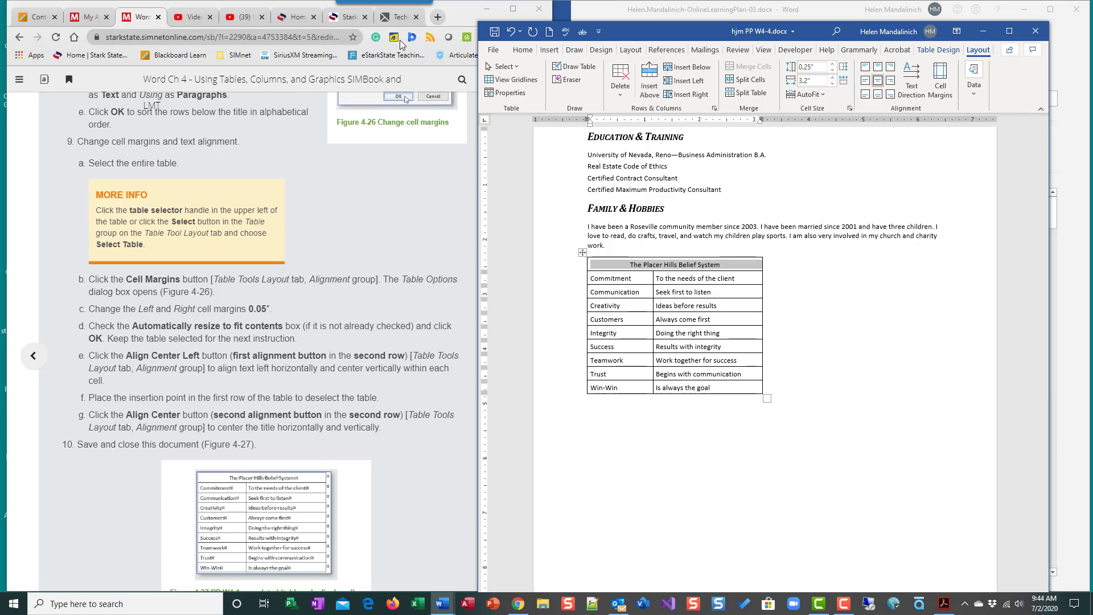
click(494, 31)
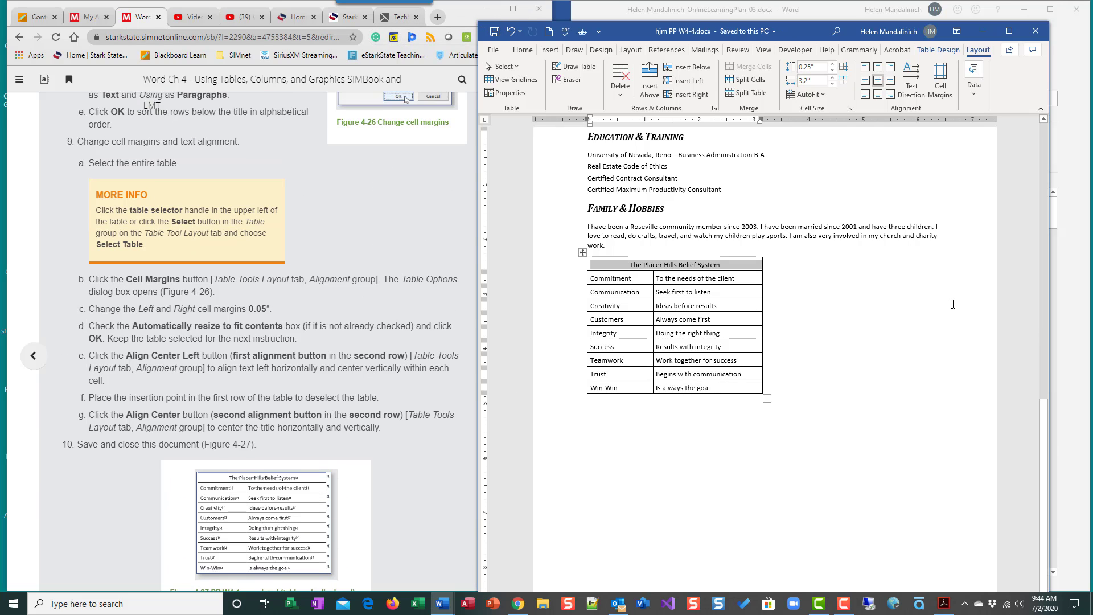